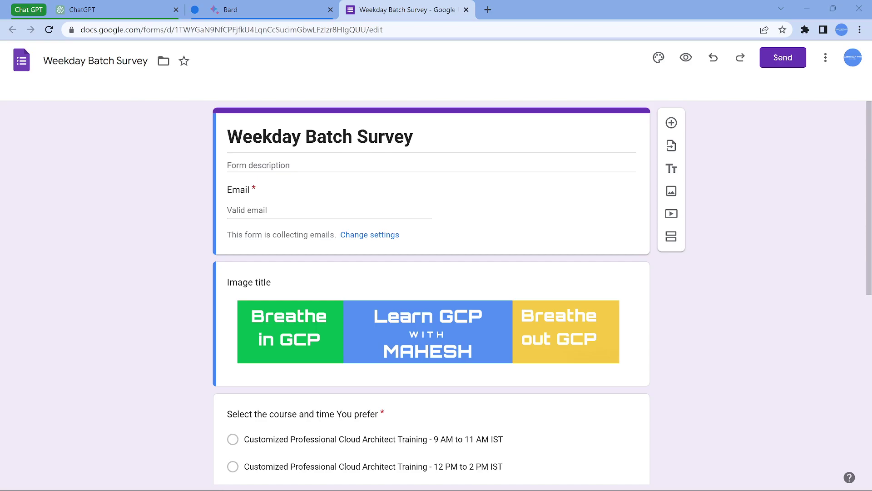
{"action": "scroll", "coordinate": [431, 291], "scroll_direction": "down", "scroll_amount": 4}
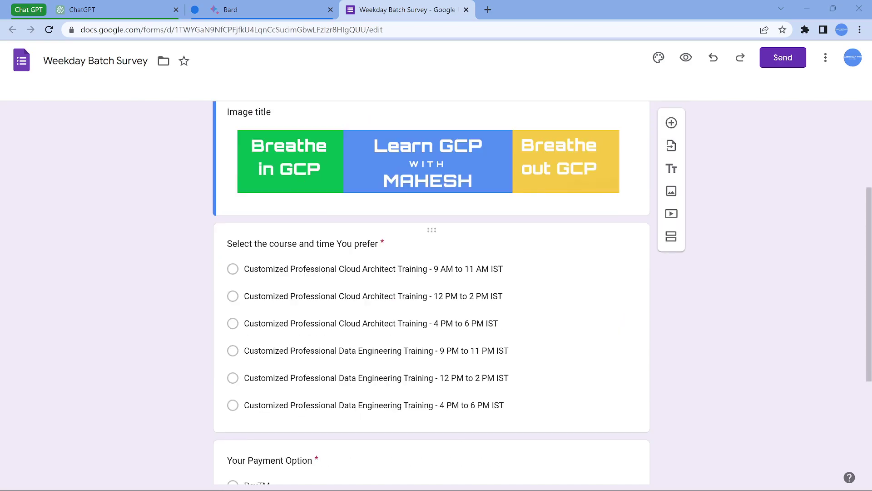
{"action": "scroll", "coordinate": [432, 291], "scroll_direction": "up", "scroll_amount": 4}
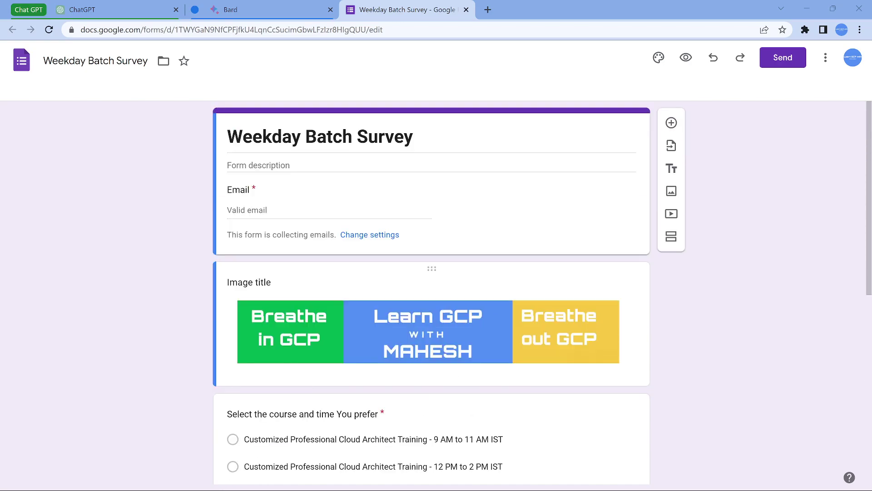
{"action": "scroll", "coordinate": [431, 291], "scroll_direction": "down", "scroll_amount": 4}
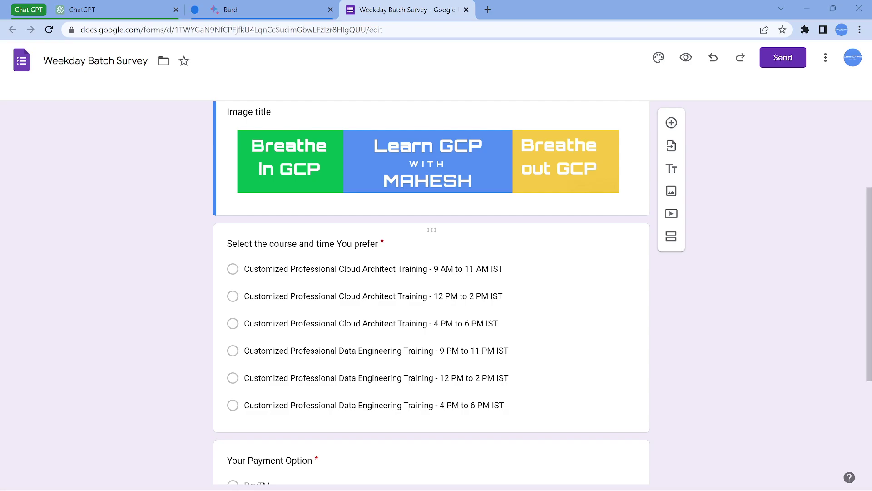
{"action": "scroll", "coordinate": [432, 291], "scroll_direction": "up", "scroll_amount": 4}
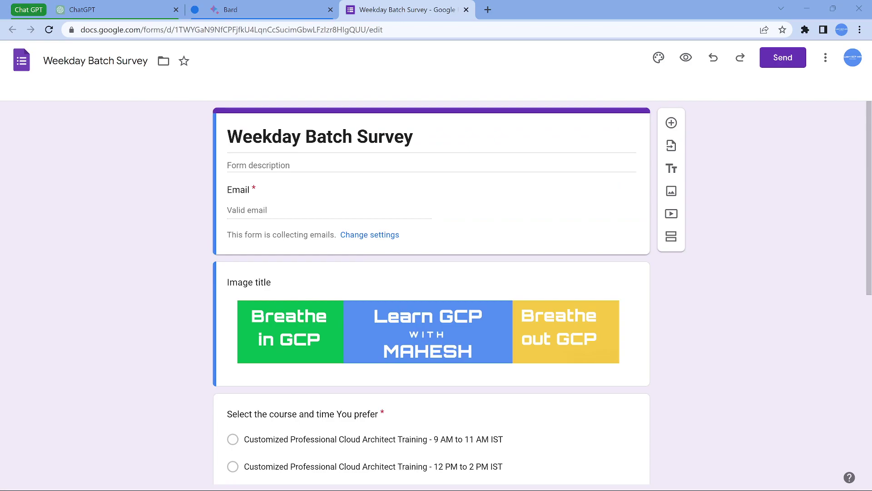
{"action": "scroll", "coordinate": [431, 291], "scroll_direction": "down", "scroll_amount": 3}
{"action": "scroll", "coordinate": [431, 291], "scroll_direction": "down", "scroll_amount": 5}
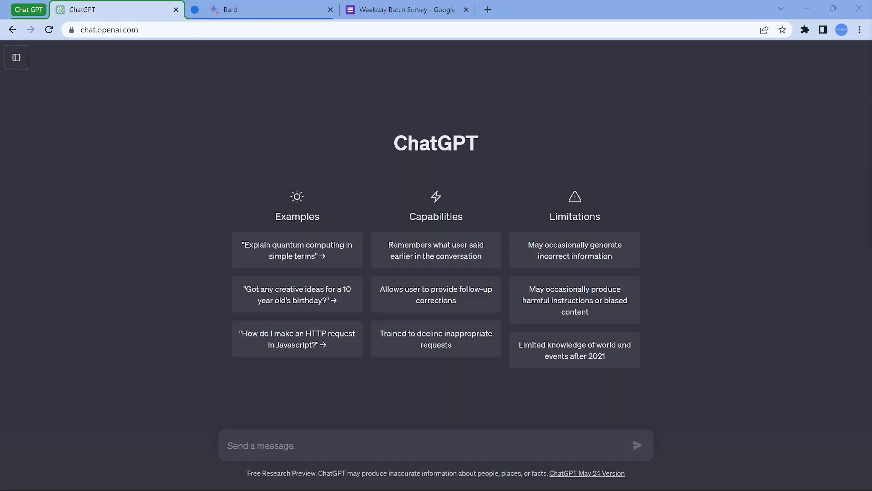
Step: Paste the six-year Google Cloud resume prompt into ChatGPT, insert 'am', and send it
{"action": "key", "text": "ctrl+Tab"}
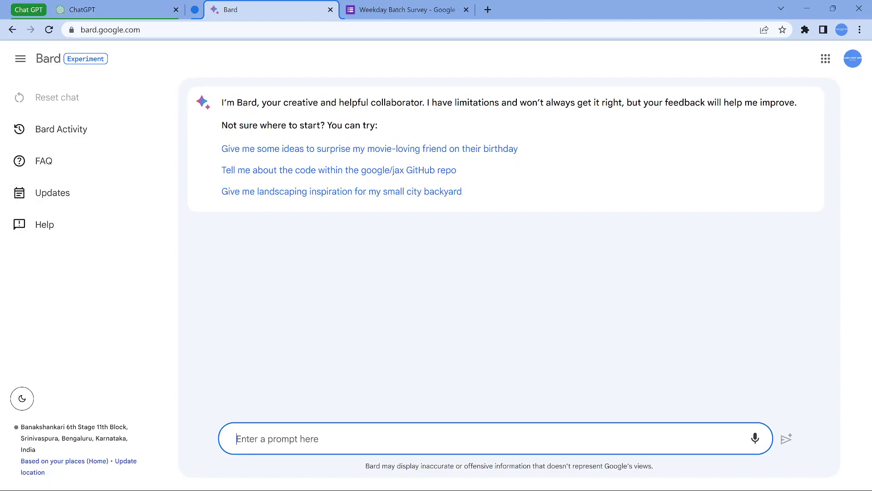
{"action": "key", "text": "ctrl+shift+Tab"}
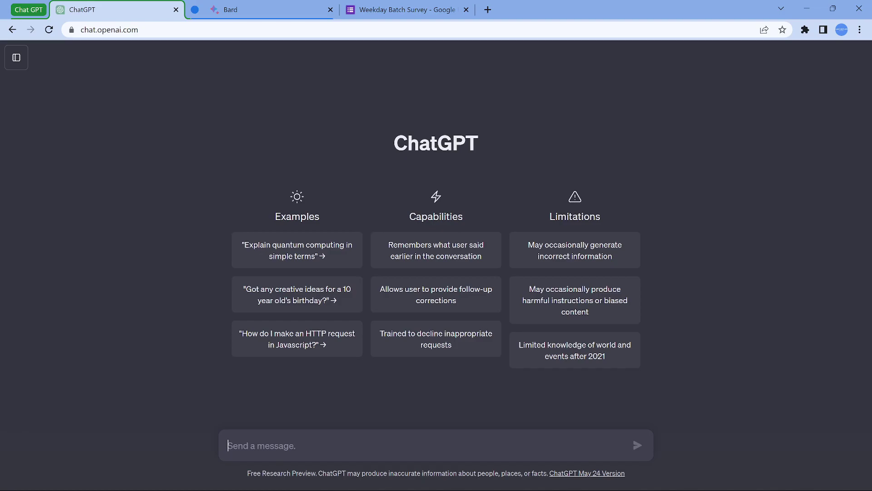
{"action": "type", "text": "I have 6 years experience in Google Cloud. I have obtained Professional Cloud Architect and Professional Data Engineer certification. Please help articulate resume content as I looking for a job change"}
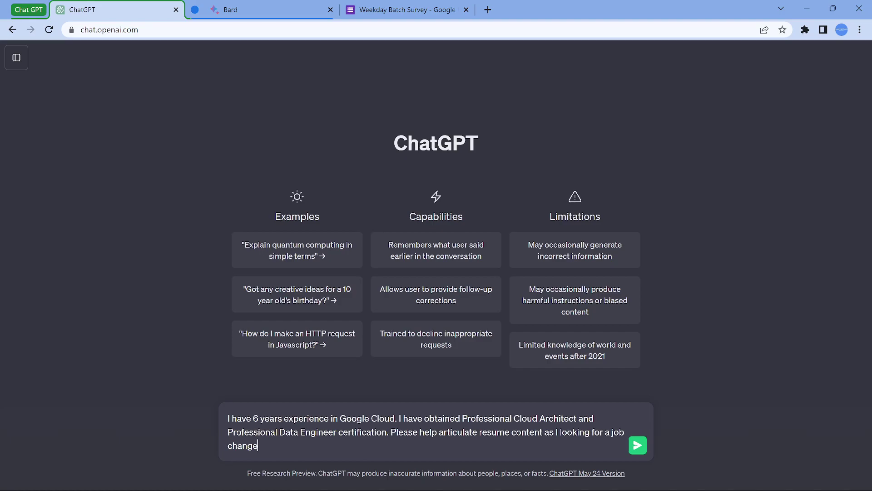
{"action": "key", "text": "Up"}
{"action": "key", "text": "Up"}
{"action": "key", "text": "Up"}
{"action": "key", "text": "Right"}
{"action": "key", "text": "Right"}
{"action": "key", "text": "Right"}
{"action": "key", "text": "Right"}
{"action": "key", "text": "Right"}
{"action": "key", "text": "Right"}
{"action": "key", "text": "Right"}
{"action": "key", "text": "Right"}
{"action": "key", "text": "Right"}
{"action": "key", "text": "Right"}
{"action": "key", "text": "Right"}
{"action": "key", "text": "Right"}
{"action": "key", "text": "Right"}
{"action": "key", "text": "Right"}
{"action": "key", "text": "Right"}
{"action": "key", "text": "Right"}
{"action": "key", "text": "Right"}
{"action": "key", "text": "Right"}
{"action": "key", "text": "Right"}
{"action": "key", "text": "Right"}
{"action": "key", "text": "Right"}
{"action": "key", "text": "Right"}
{"action": "key", "text": "Right"}
{"action": "key", "text": "Right"}
{"action": "key", "text": "Right"}
{"action": "key", "text": "Right"}
{"action": "key", "text": "Right"}
{"action": "key", "text": "Right"}
{"action": "key", "text": "Right"}
{"action": "key", "text": "Right"}
{"action": "key", "text": "Right"}
{"action": "key", "text": "Right"}
{"action": "key", "text": "Right"}
{"action": "key", "text": "Right"}
{"action": "key", "text": "Right"}
{"action": "key", "text": "Right"}
{"action": "key", "text": "Right"}
{"action": "key", "text": "Right"}
{"action": "key", "text": "Right"}
{"action": "key", "text": "Right"}
{"action": "key", "text": "Right"}
{"action": "key", "text": "Right"}
{"action": "key", "text": "Right"}
{"action": "key", "text": "Right"}
{"action": "key", "text": "Right"}
{"action": "key", "text": "Right"}
{"action": "key", "text": "Right"}
{"action": "key", "text": "Right"}
{"action": "key", "text": "Right"}
{"action": "key", "text": "Right"}
{"action": "key", "text": "Right"}
{"action": "key", "text": "Right"}
{"action": "key", "text": "Right"}
{"action": "key", "text": "Right"}
{"action": "key", "text": "Right"}
{"action": "key", "text": "Right"}
{"action": "key", "text": "Right"}
{"action": "key", "text": "Right"}
{"action": "key", "text": "Right"}
{"action": "key", "text": "Right"}
{"action": "key", "text": "Right"}
{"action": "key", "text": "Right"}
{"action": "key", "text": "Right"}
{"action": "type", "text": "am"}
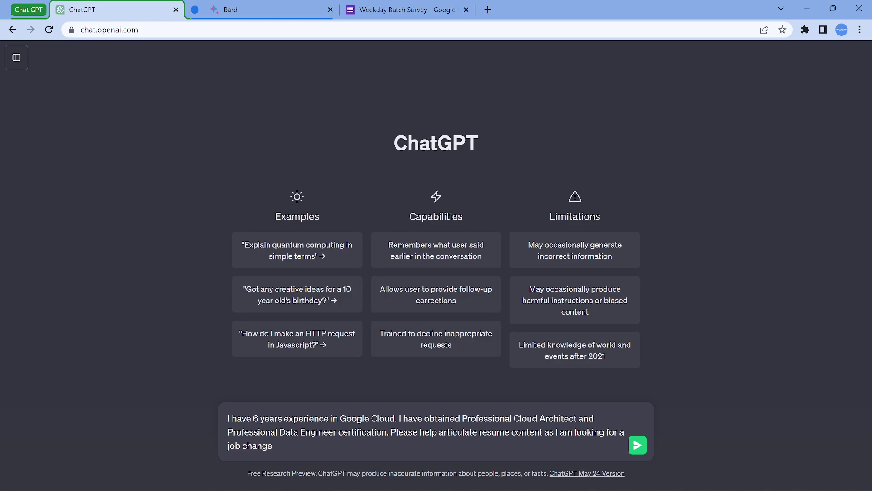
{"action": "key", "text": "ctrl+a"}
{"action": "key", "text": "ctrl+c"}
{"action": "key", "text": "Return"}
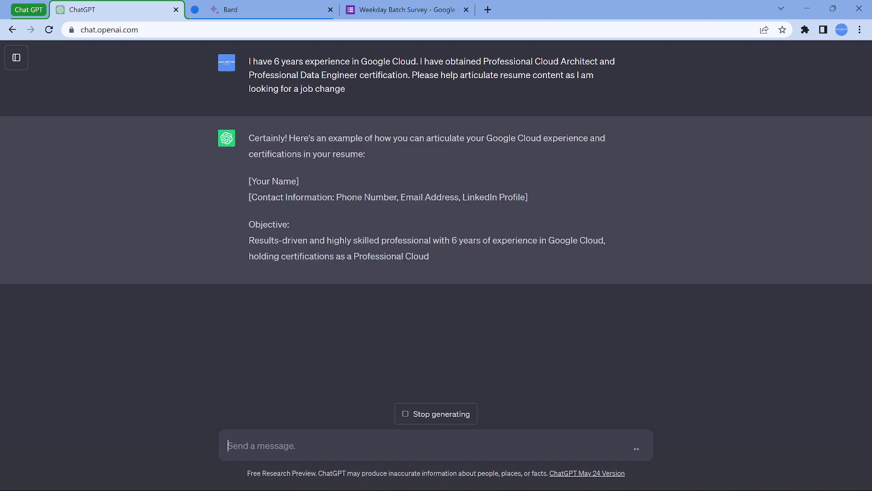
Step: Send the same resume prompt to Bard, then return to ChatGPT's reply
{"action": "key", "text": "ctrl+Tab"}
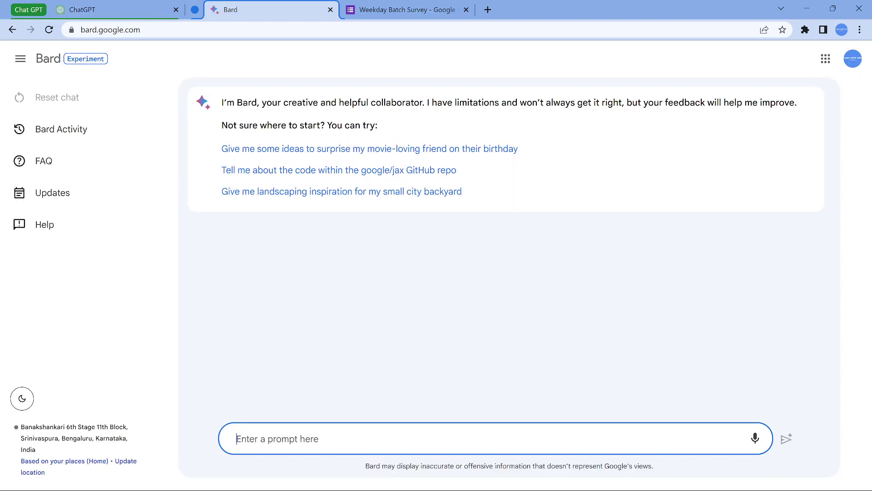
{"action": "key", "text": "ctrl+v"}
{"action": "key", "text": "Return"}
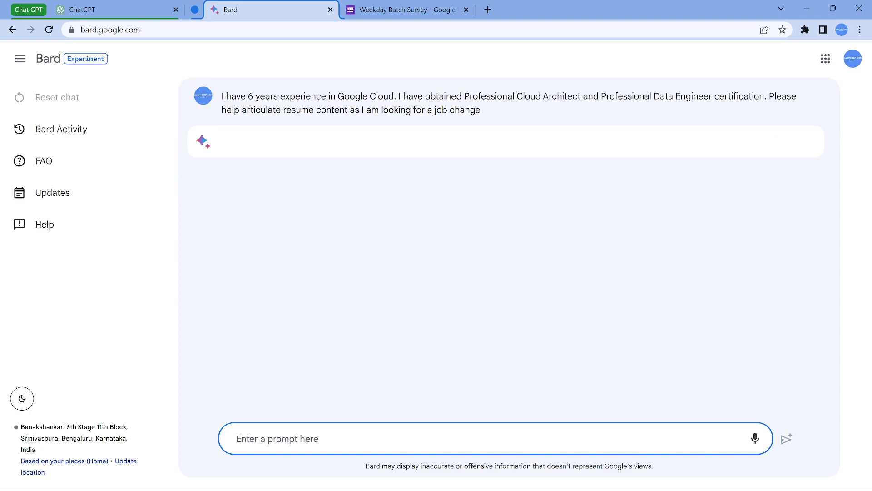
{"action": "key", "text": "ctrl+1"}
Step: Scroll to the top of ChatGPT's resume reply and select its Objective paragraph
{"action": "scroll", "coordinate": [431, 227], "scroll_direction": "up", "scroll_amount": 10}
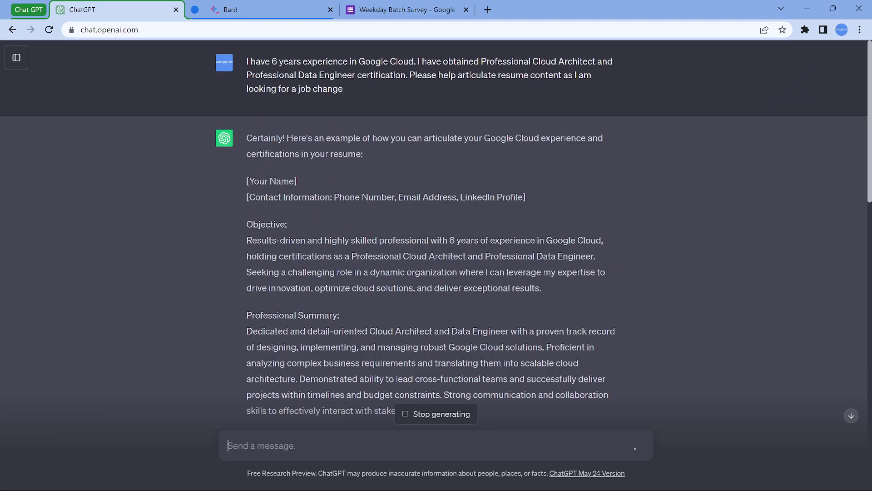
{"action": "left_click_drag", "start_coordinate": [246, 220], "coordinate": [542, 288]}
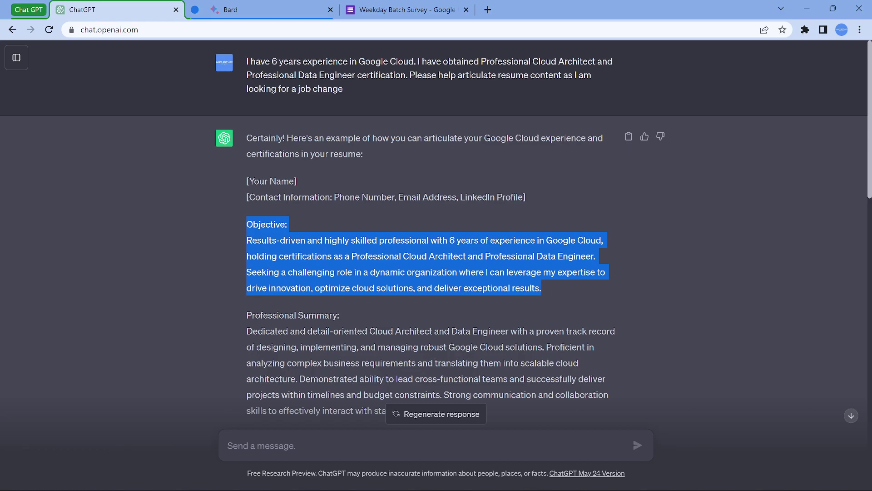
Step: Select the 'Professional Summary:' heading and the 'Proficient in… architecture.' sentence
{"action": "left_click_drag", "start_coordinate": [246, 315], "coordinate": [339, 315]}
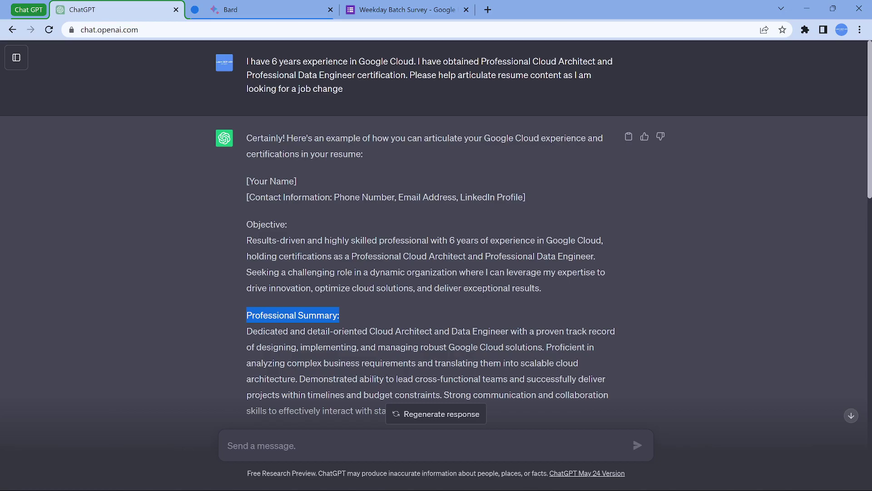
{"action": "scroll", "coordinate": [436, 227], "scroll_direction": "down", "scroll_amount": 2}
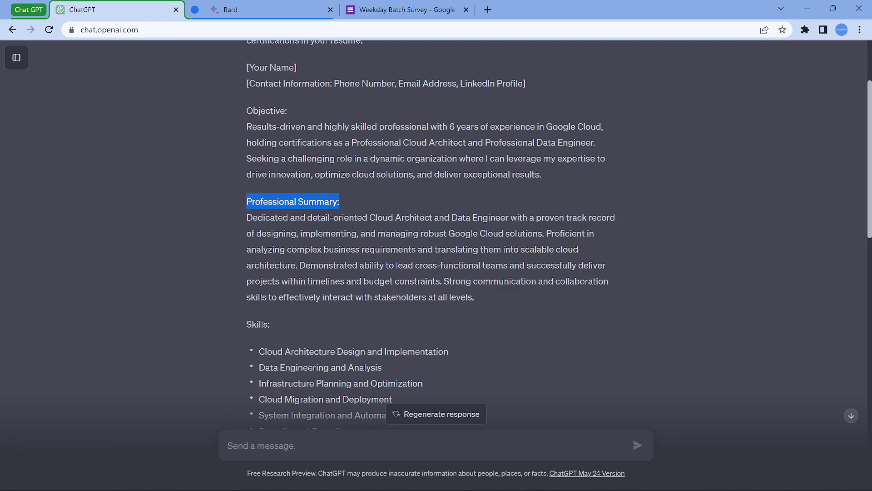
{"action": "left_click_drag", "start_coordinate": [545, 233], "coordinate": [298, 265]}
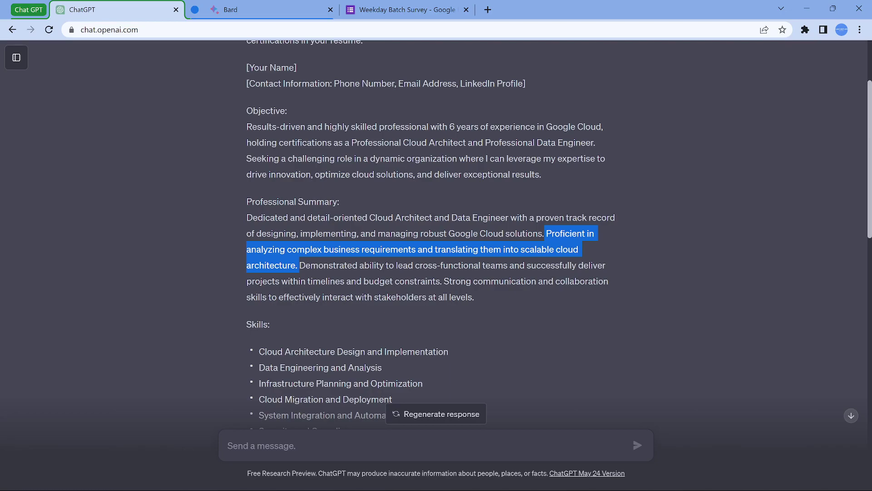
{"action": "scroll", "coordinate": [431, 228], "scroll_direction": "down", "scroll_amount": 4}
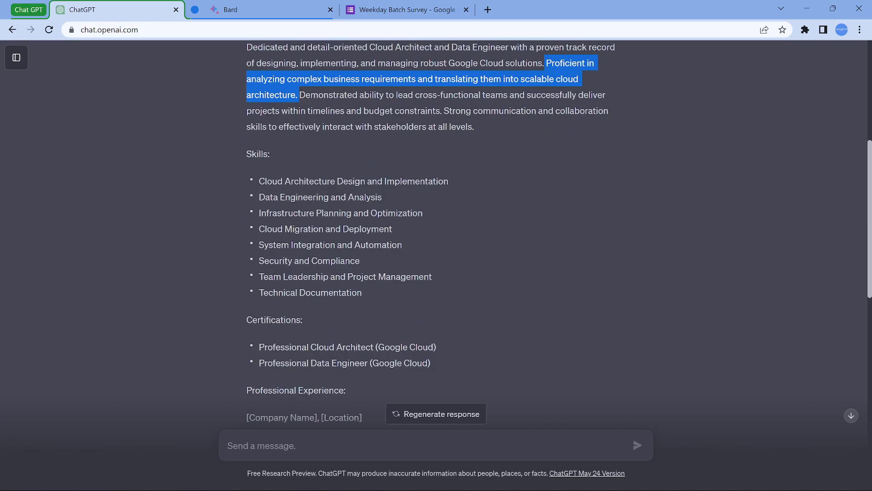
Step: Select both Google Cloud certification bullets, then skim the Professional Experience bullets
{"action": "scroll", "coordinate": [431, 227], "scroll_direction": "down", "scroll_amount": 1}
{"action": "left_click_drag", "start_coordinate": [431, 306], "coordinate": [258, 287]}
{"action": "scroll", "coordinate": [430, 227], "scroll_direction": "down", "scroll_amount": 3}
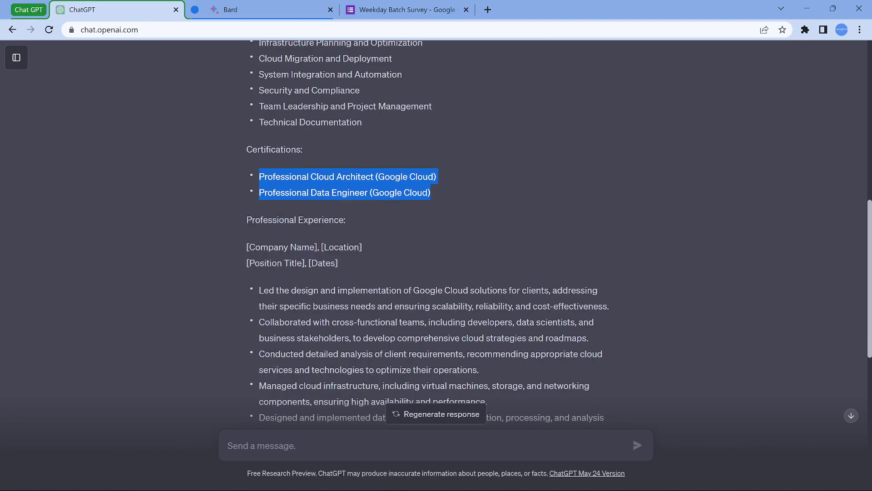
{"action": "scroll", "coordinate": [430, 227], "scroll_direction": "down", "scroll_amount": 1}
{"action": "scroll", "coordinate": [431, 227], "scroll_direction": "down", "scroll_amount": 1}
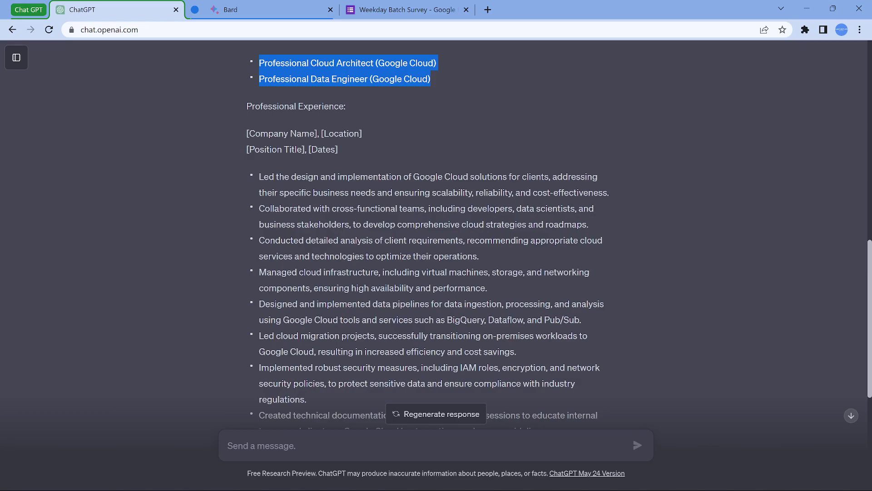
{"action": "scroll", "coordinate": [430, 227], "scroll_direction": "up", "scroll_amount": 4}
{"action": "scroll", "coordinate": [431, 227], "scroll_direction": "up", "scroll_amount": 3}
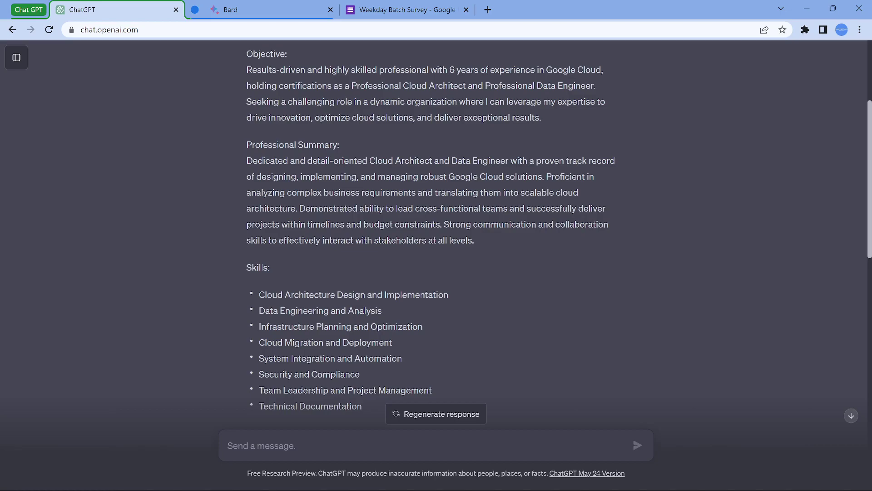
{"action": "scroll", "coordinate": [427, 227], "scroll_direction": "down", "scroll_amount": 7}
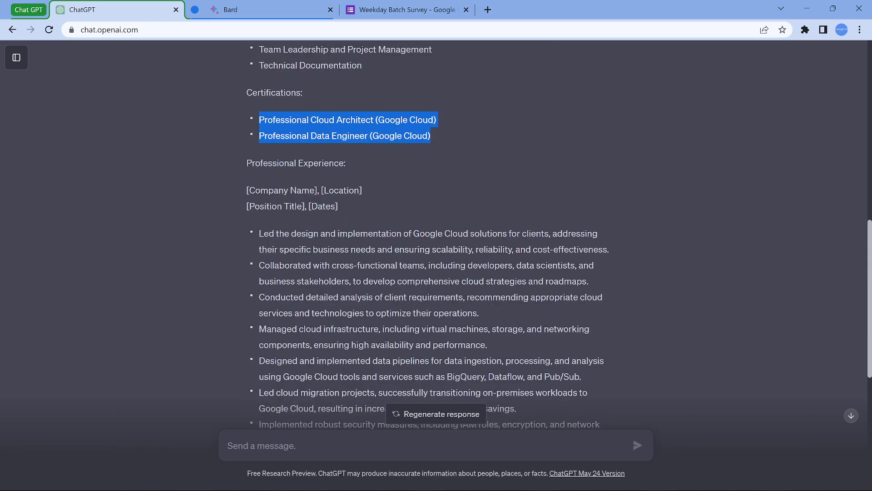
Step: Highlight the first experience bullet, the BigQuery data pipelines bullet and the IAM-roles bullet
{"action": "left_click_drag", "start_coordinate": [264, 233], "coordinate": [436, 249]}
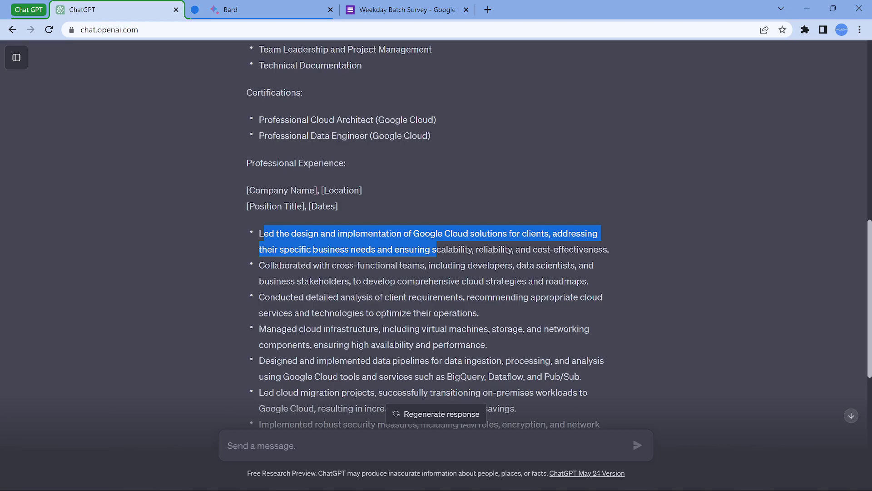
{"action": "scroll", "coordinate": [427, 227], "scroll_direction": "down", "scroll_amount": 3}
{"action": "scroll", "coordinate": [426, 227], "scroll_direction": "down", "scroll_amount": 2}
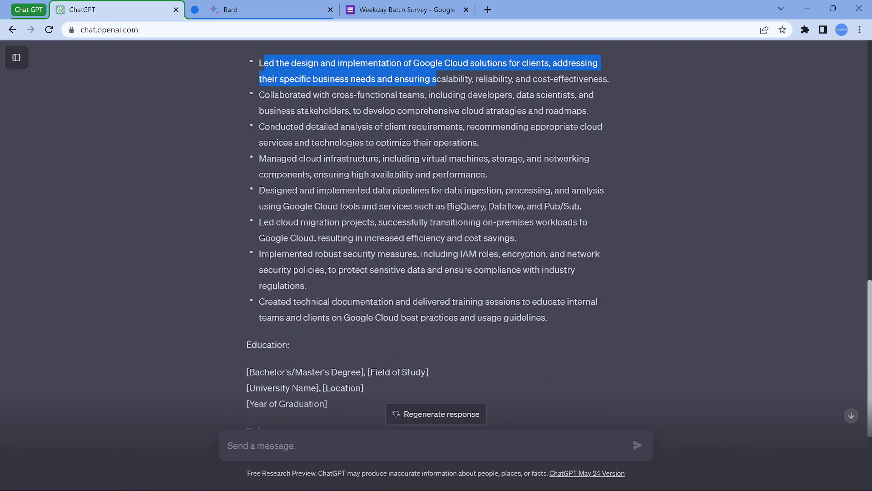
{"action": "left_click_drag", "start_coordinate": [259, 190], "coordinate": [582, 206]}
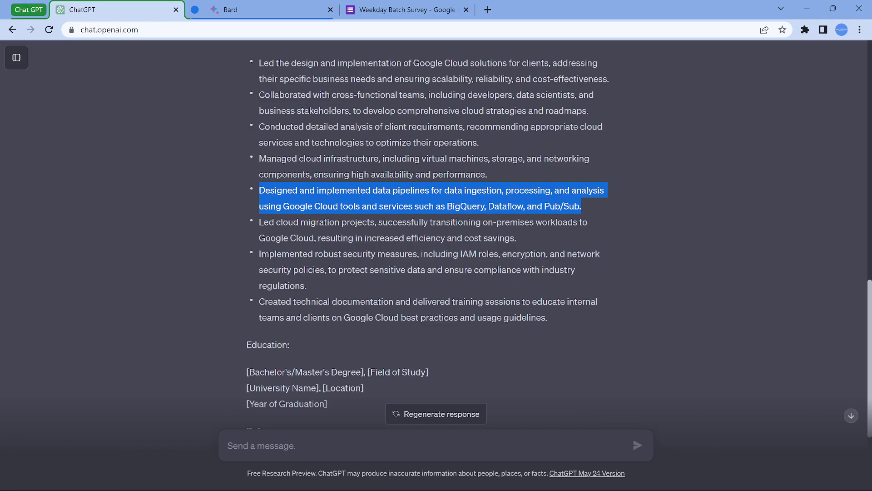
{"action": "left_click_drag", "start_coordinate": [259, 254], "coordinate": [307, 285]}
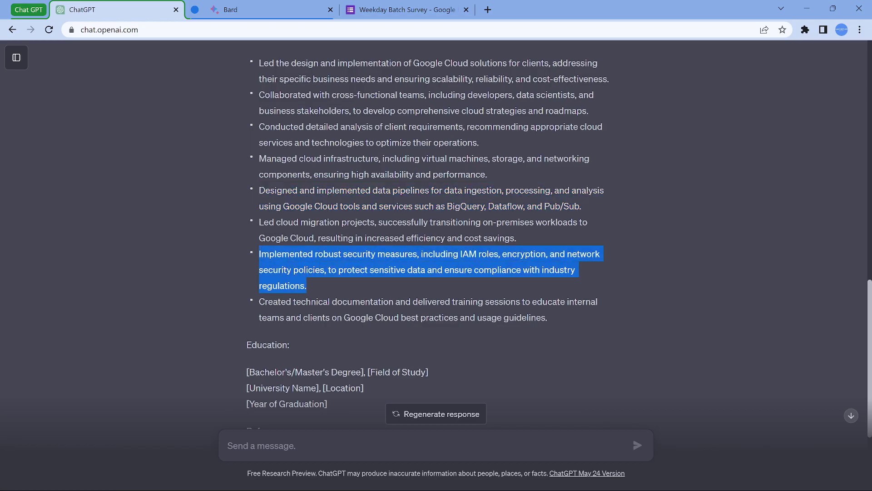
Step: Highlight the tailoring note and the documentation and training bullet, then switch to Bard
{"action": "scroll", "coordinate": [436, 227], "scroll_direction": "up", "scroll_amount": 1}
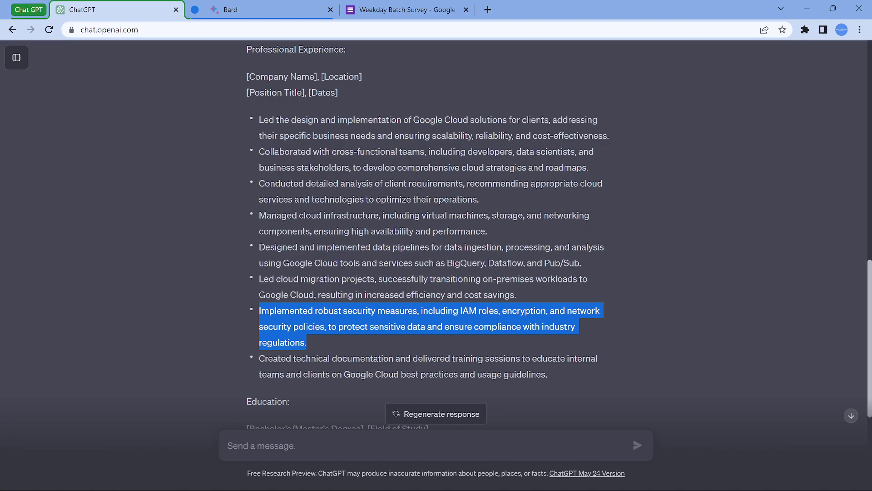
{"action": "scroll", "coordinate": [426, 227], "scroll_direction": "down", "scroll_amount": 1}
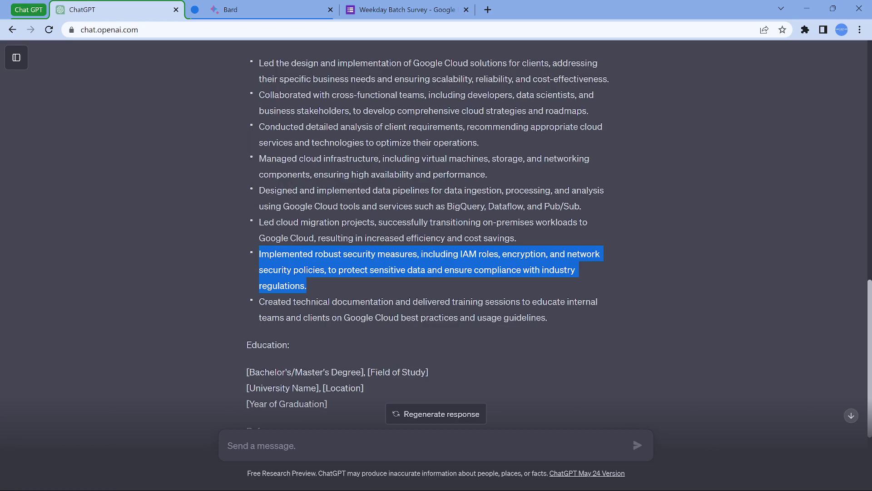
{"action": "scroll", "coordinate": [427, 227], "scroll_direction": "down", "scroll_amount": 2}
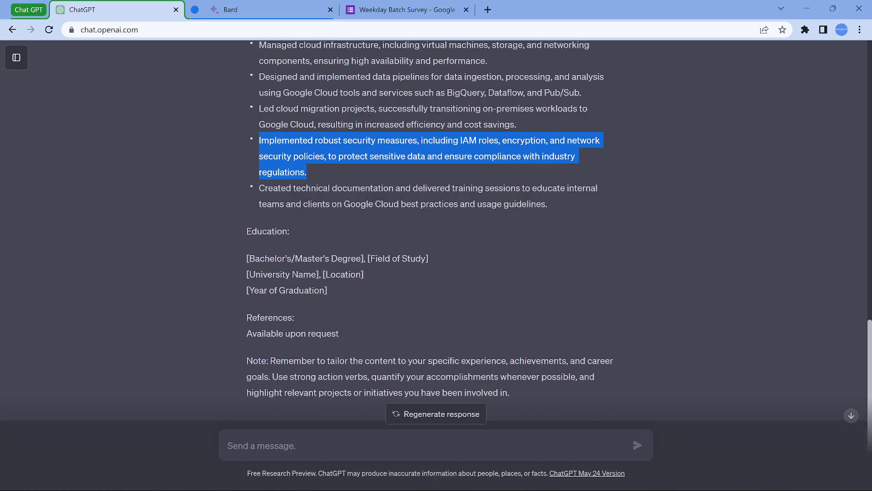
{"action": "left_click_drag", "start_coordinate": [246, 360], "coordinate": [483, 392]}
{"action": "scroll", "coordinate": [427, 227], "scroll_direction": "up", "scroll_amount": 3}
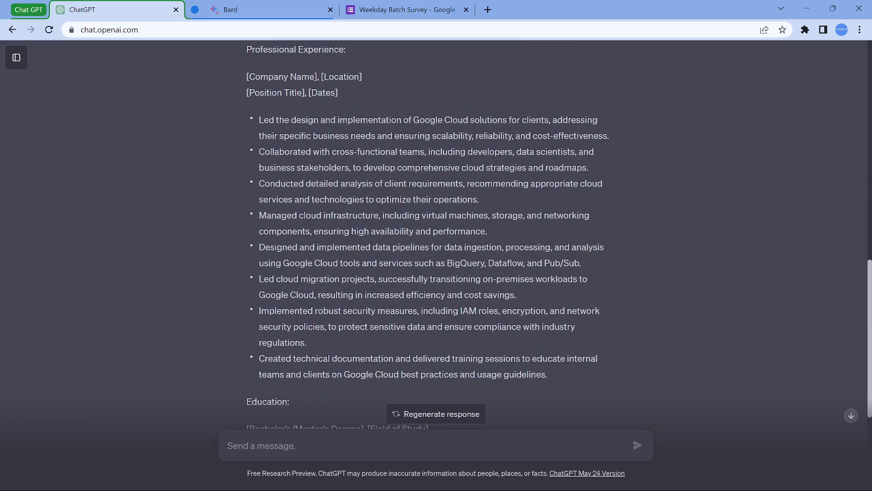
{"action": "left_click_drag", "start_coordinate": [258, 359], "coordinate": [548, 374]}
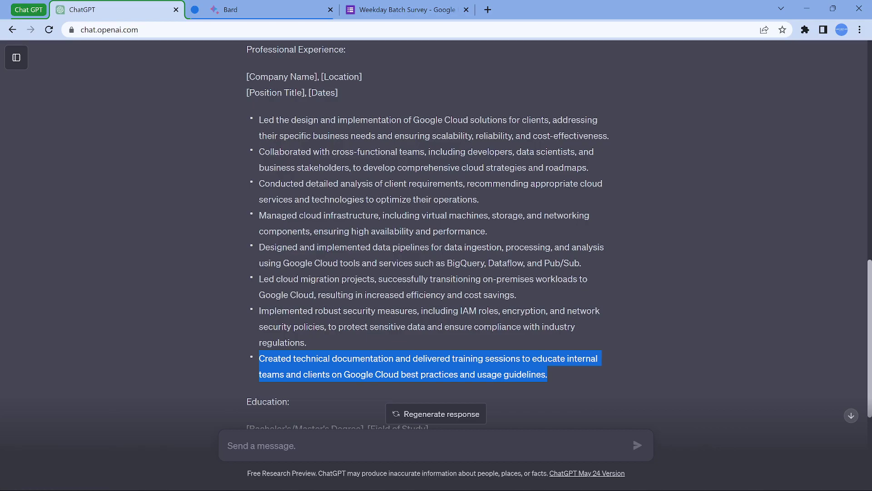
{"action": "key", "text": "ctrl+Tab"}
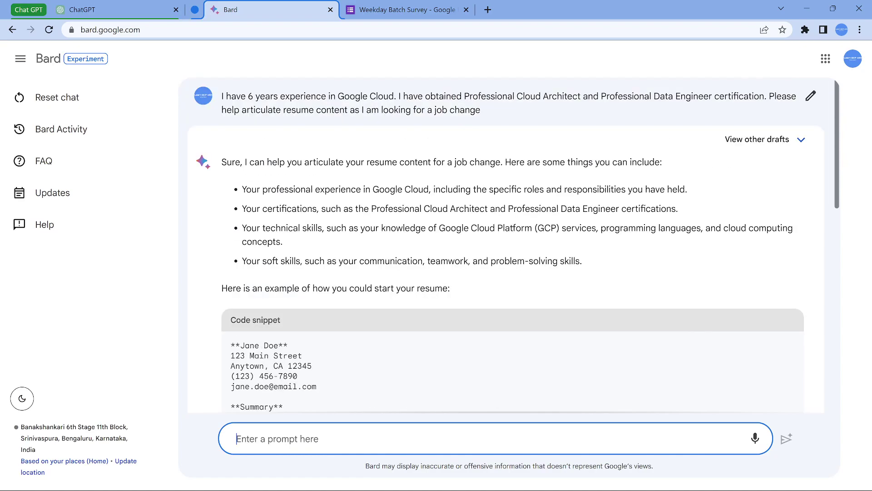
Step: Highlight Bard's GCP, programming-language and Communication/Teamwork/Problem Solving skill lines, then scroll the sample resume
{"action": "scroll", "coordinate": [506, 245], "scroll_direction": "down", "scroll_amount": 5}
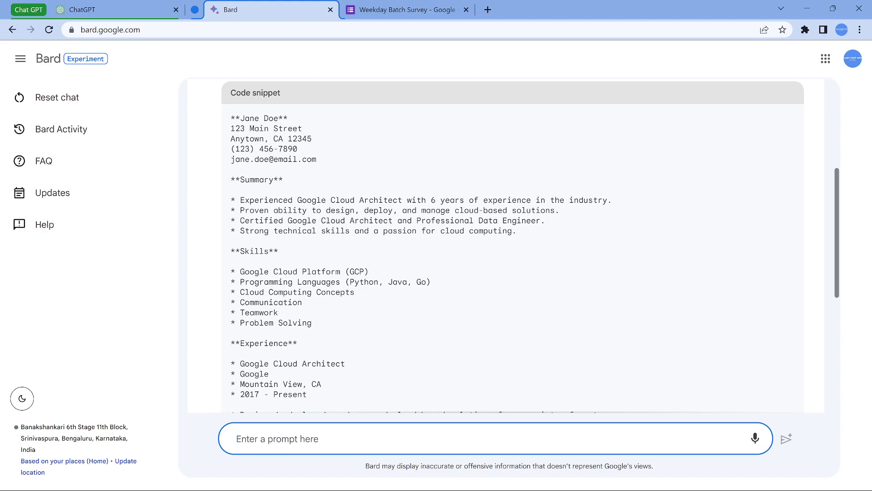
{"action": "left_click_drag", "start_coordinate": [231, 271], "coordinate": [368, 271]}
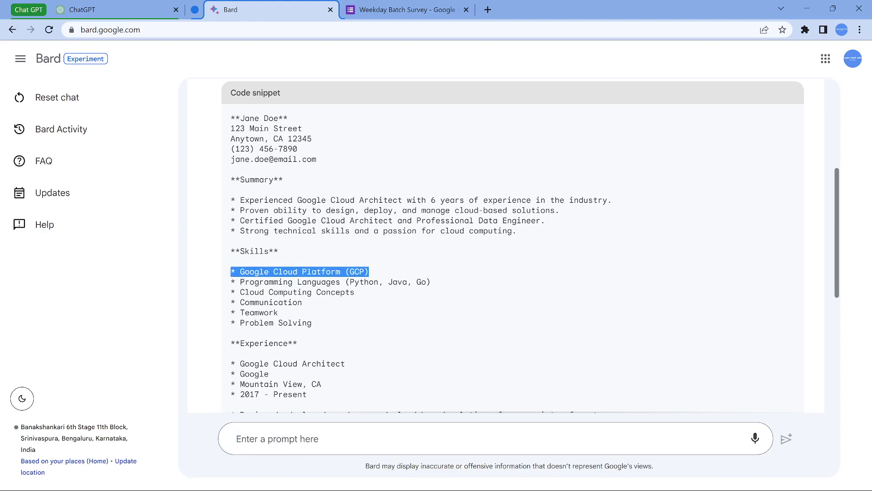
{"action": "left_click_drag", "start_coordinate": [240, 282], "coordinate": [431, 282]}
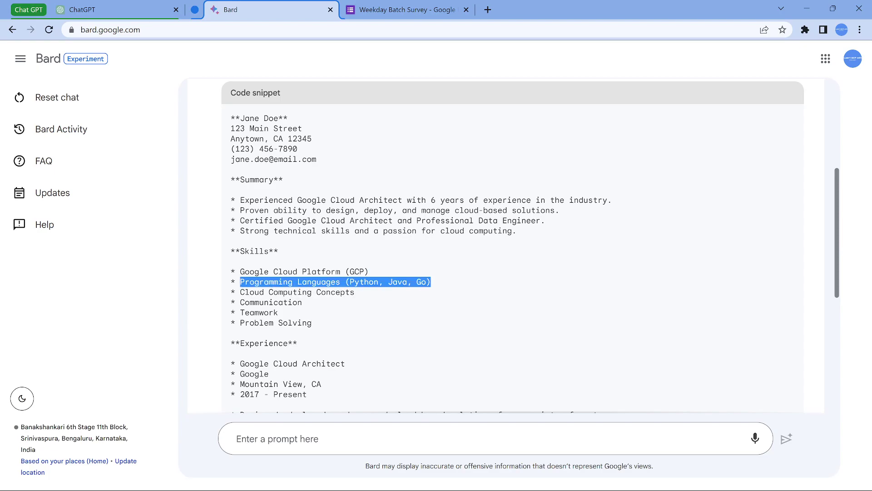
{"action": "left_click_drag", "start_coordinate": [240, 302], "coordinate": [312, 323]}
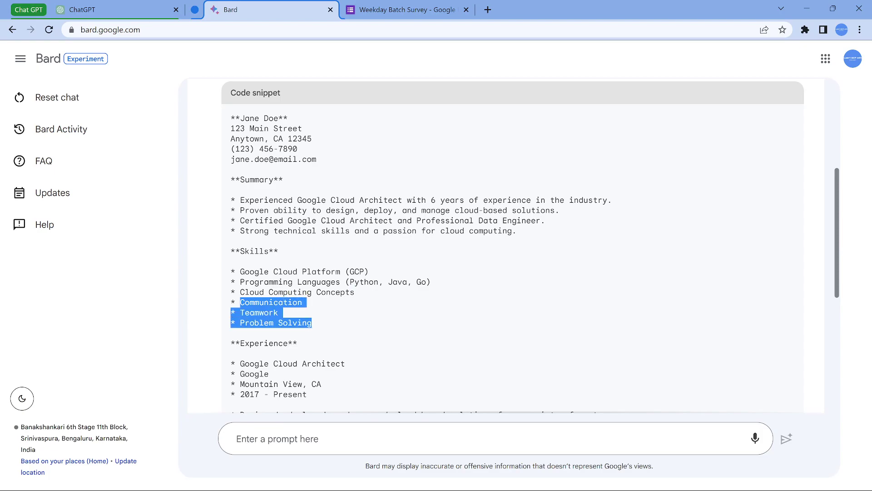
{"action": "scroll", "coordinate": [499, 245], "scroll_direction": "down", "scroll_amount": 5}
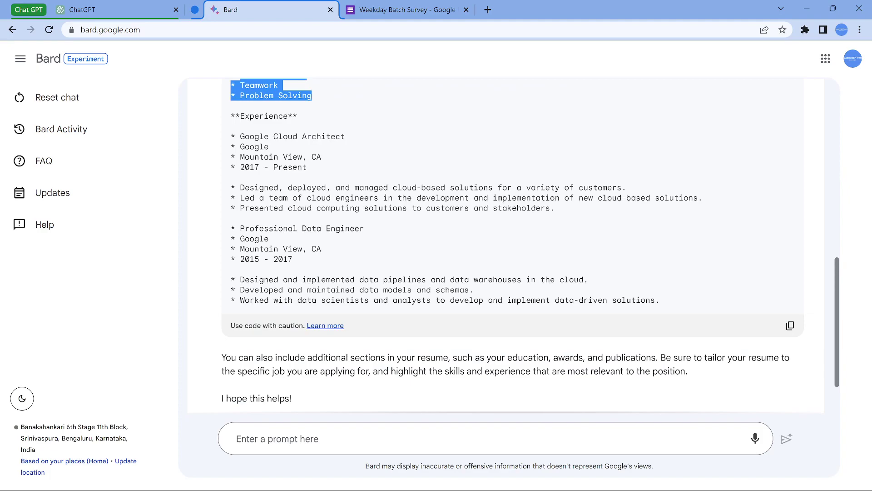
{"action": "scroll", "coordinate": [500, 245], "scroll_direction": "down", "scroll_amount": 1}
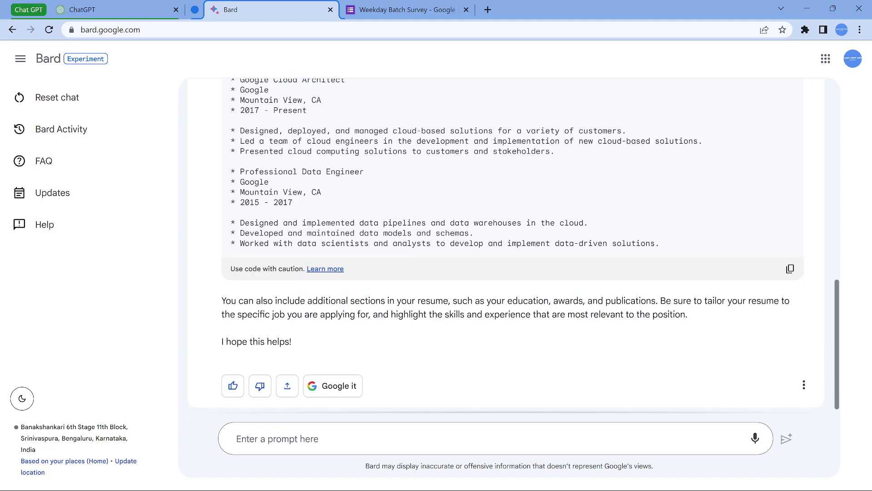
{"action": "scroll", "coordinate": [500, 246], "scroll_direction": "up", "scroll_amount": 1}
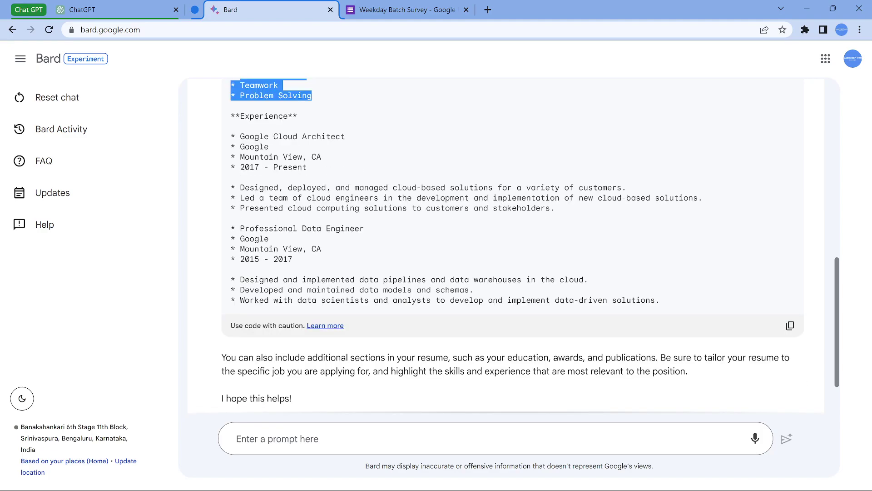
{"action": "scroll", "coordinate": [499, 245], "scroll_direction": "down", "scroll_amount": 1}
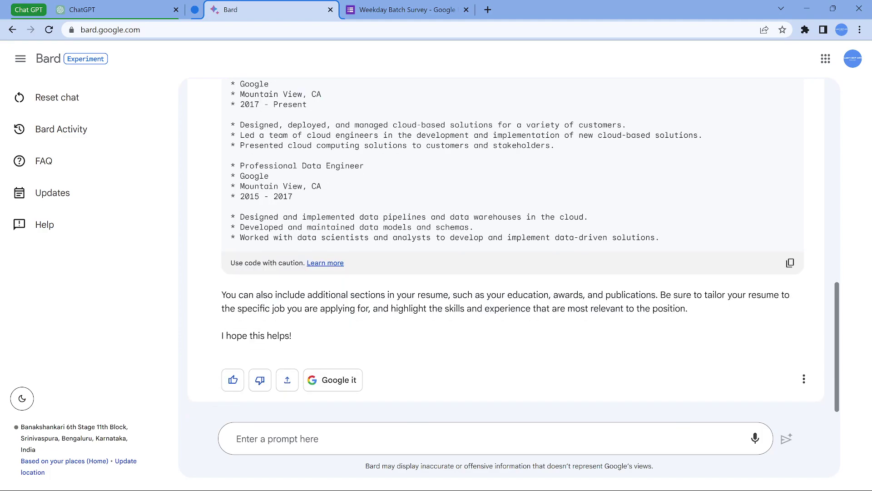
Step: Back in ChatGPT, paste and send the six-year Google Kubernetes Engine resume prompt
{"action": "key", "text": "ctrl+shift+Tab"}
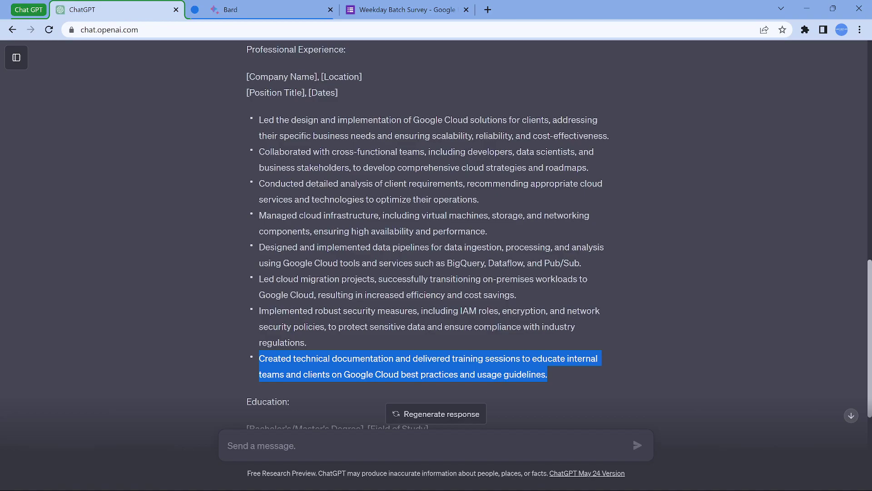
{"action": "left_click", "coordinate": [227, 446]}
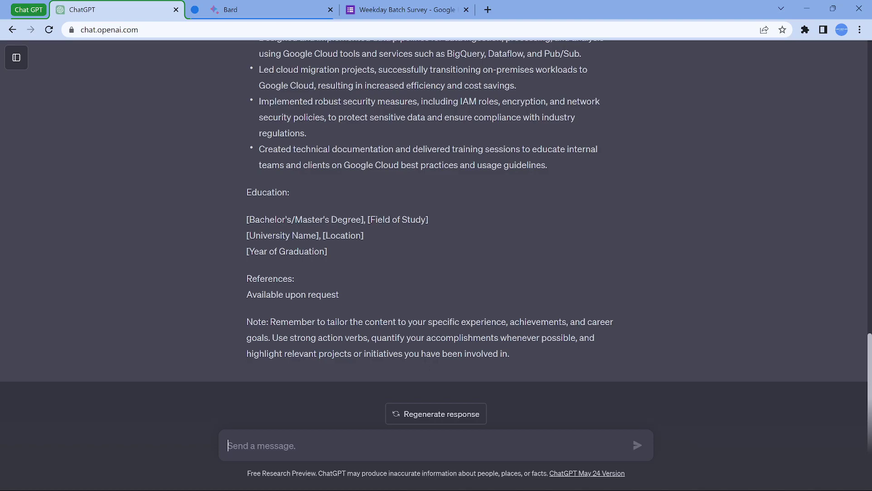
{"action": "type", "text": "Articulate resume content for  person with 6 years experienced in Google Kubernetes Engine"}
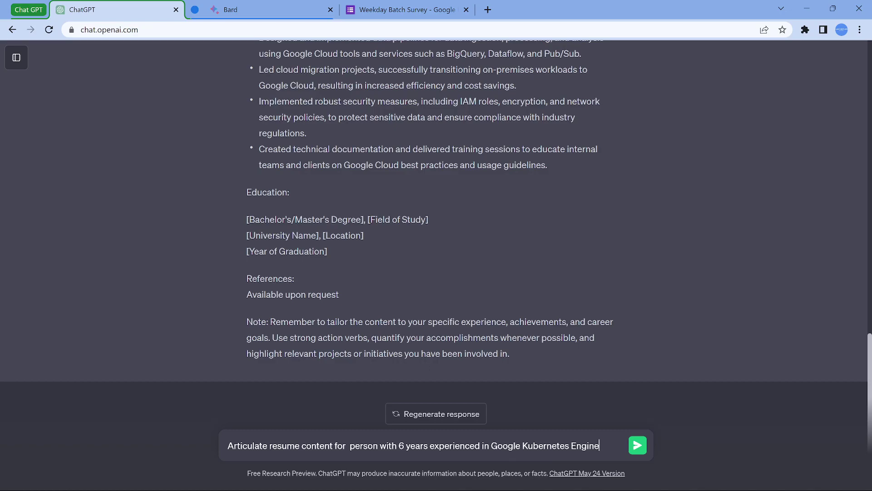
{"action": "key", "text": "Return"}
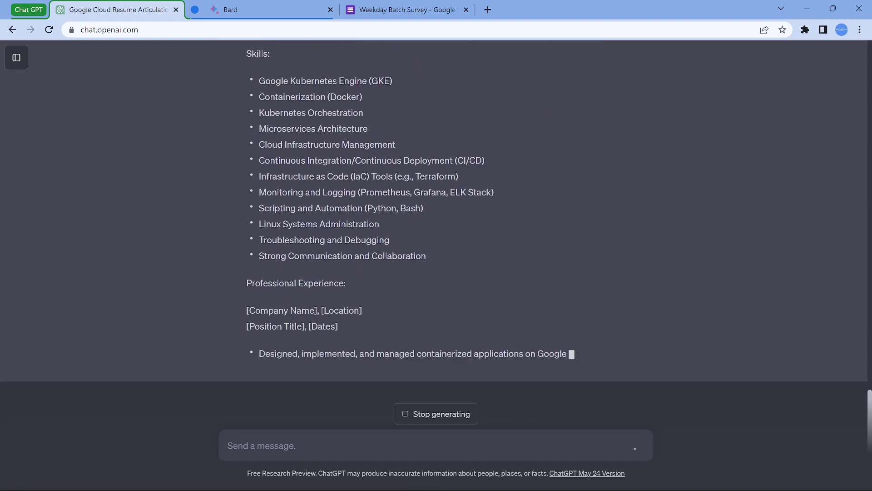
Step: Scroll through the streaming Kubernetes reply and select the opening of its Professional Summary
{"action": "scroll", "coordinate": [436, 218], "scroll_direction": "up", "scroll_amount": 6}
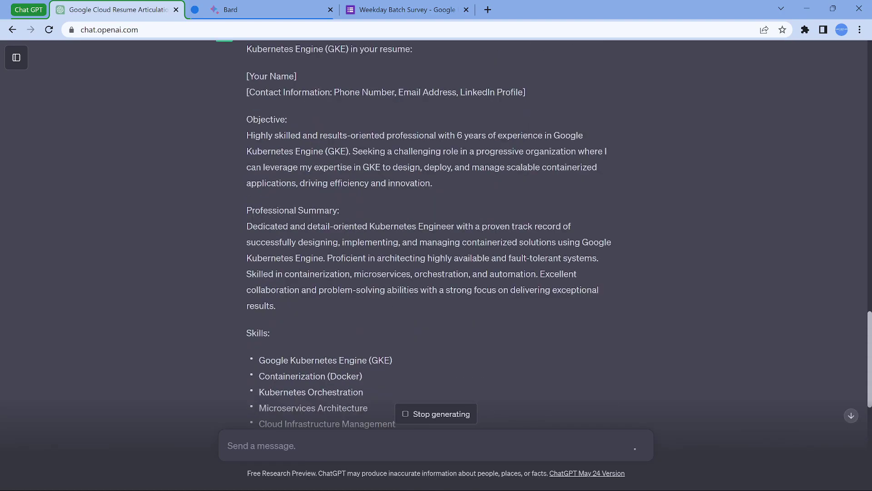
{"action": "scroll", "coordinate": [436, 228], "scroll_direction": "up", "scroll_amount": 1}
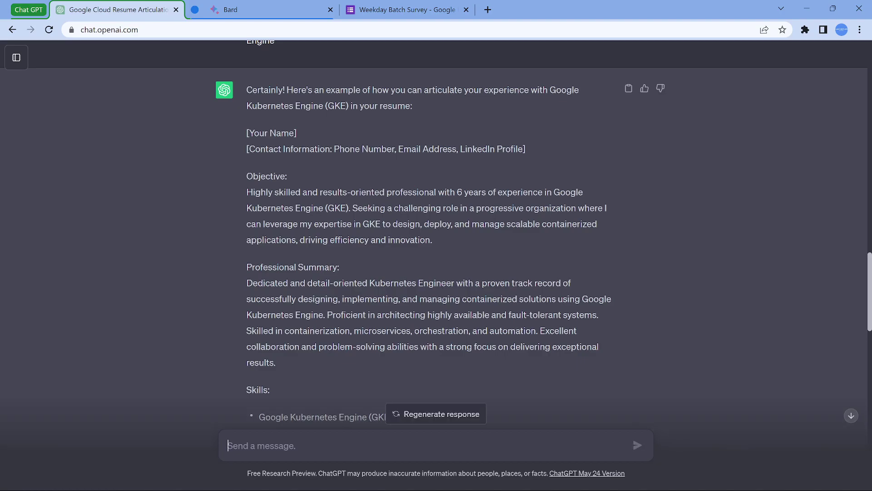
{"action": "scroll", "coordinate": [436, 227], "scroll_direction": "down", "scroll_amount": 1}
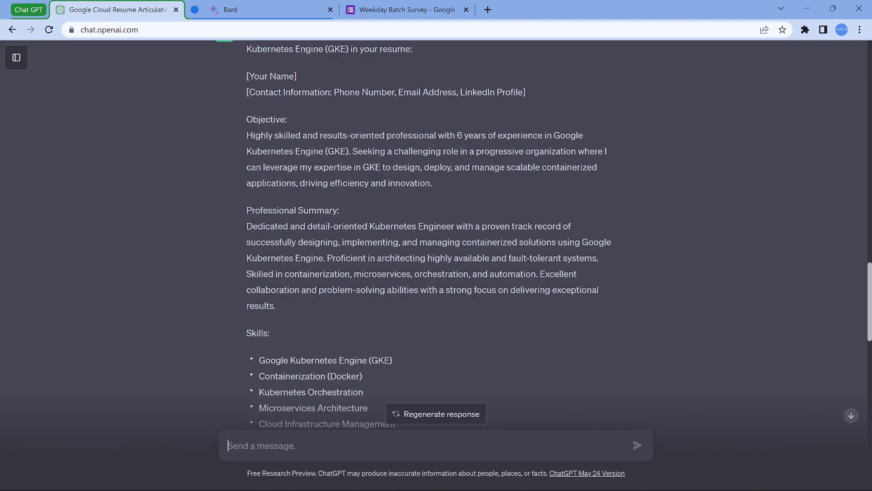
{"action": "left_click_drag", "start_coordinate": [247, 226], "coordinate": [456, 226]}
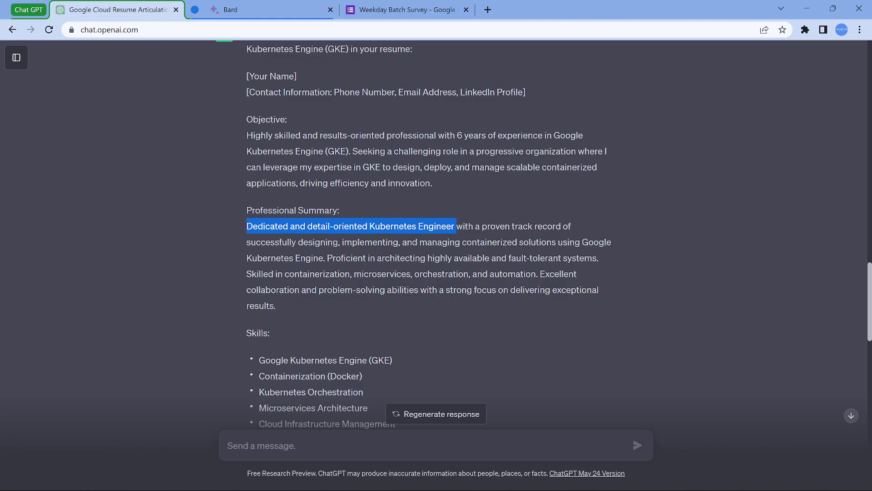
{"action": "scroll", "coordinate": [429, 227], "scroll_direction": "down", "scroll_amount": 2}
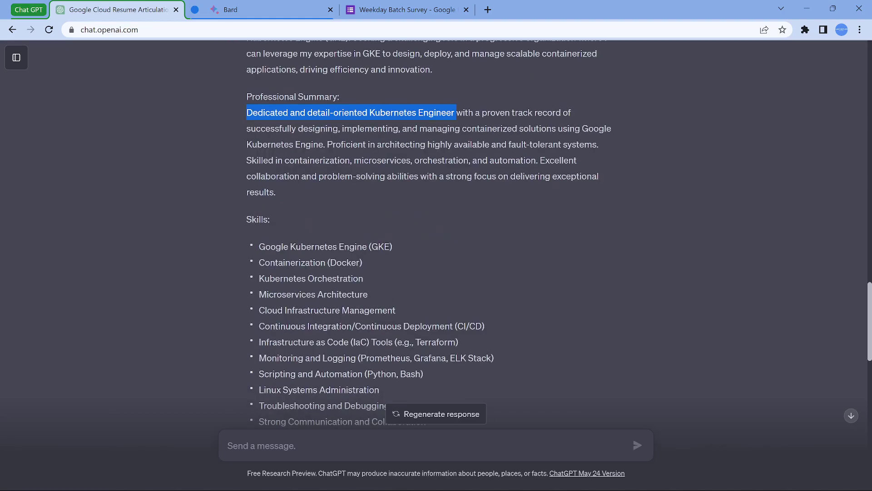
{"action": "scroll", "coordinate": [429, 227], "scroll_direction": "down", "scroll_amount": 1}
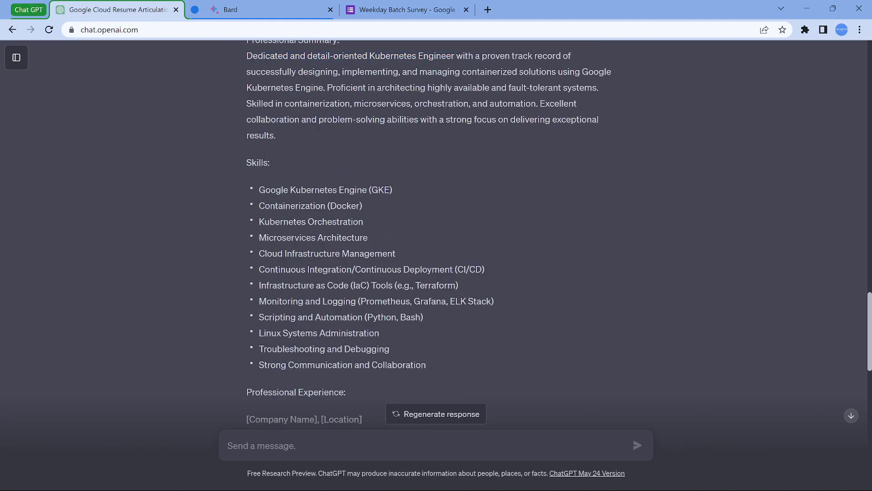
{"action": "scroll", "coordinate": [429, 227], "scroll_direction": "up", "scroll_amount": 1}
{"action": "scroll", "coordinate": [429, 228], "scroll_direction": "down", "scroll_amount": 1}
{"action": "left_click_drag", "start_coordinate": [259, 222], "coordinate": [363, 222]}
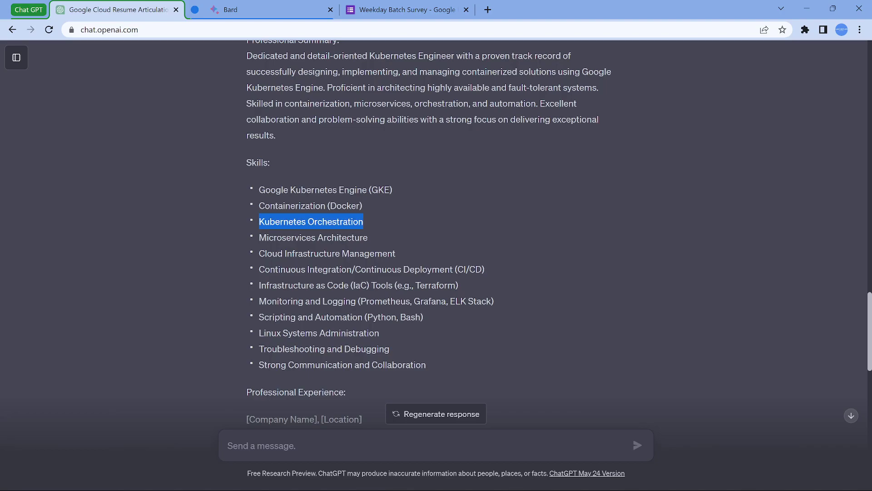
{"action": "left_click_drag", "start_coordinate": [368, 237], "coordinate": [268, 237]}
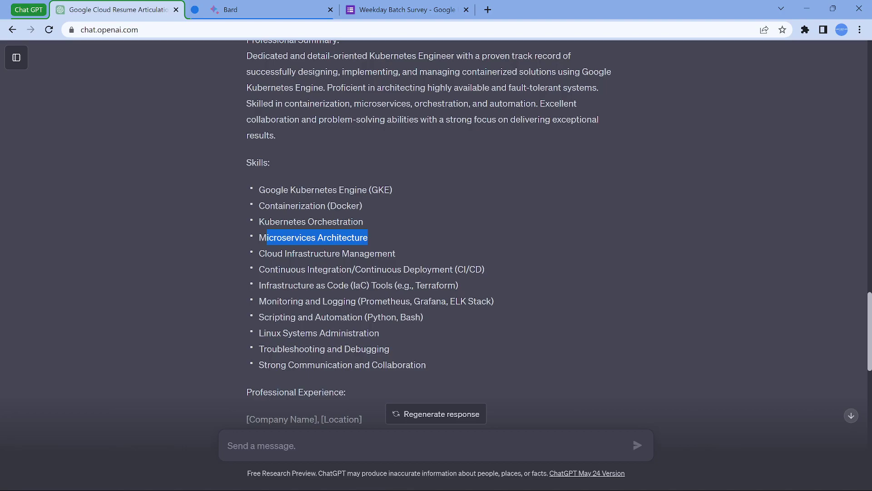
{"action": "left_click_drag", "start_coordinate": [426, 365], "coordinate": [259, 349]}
{"action": "scroll", "coordinate": [436, 227], "scroll_direction": "down", "scroll_amount": 6}
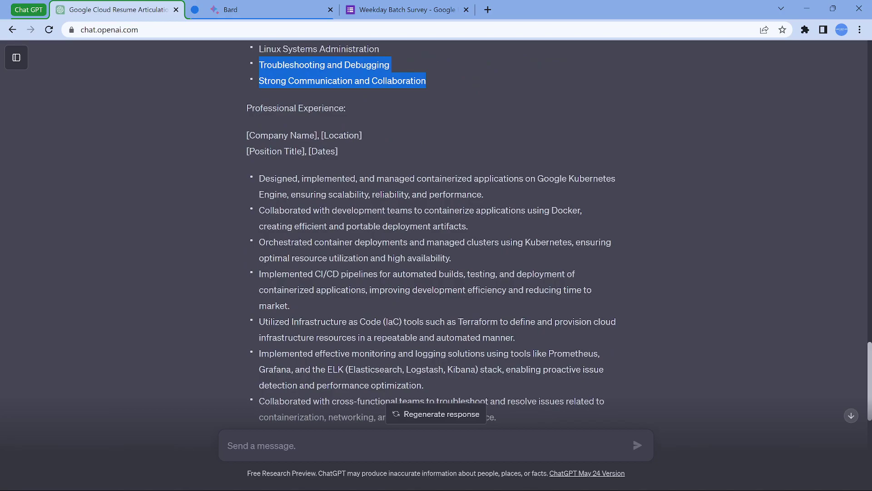
{"action": "scroll", "coordinate": [436, 227], "scroll_direction": "down", "scroll_amount": 4}
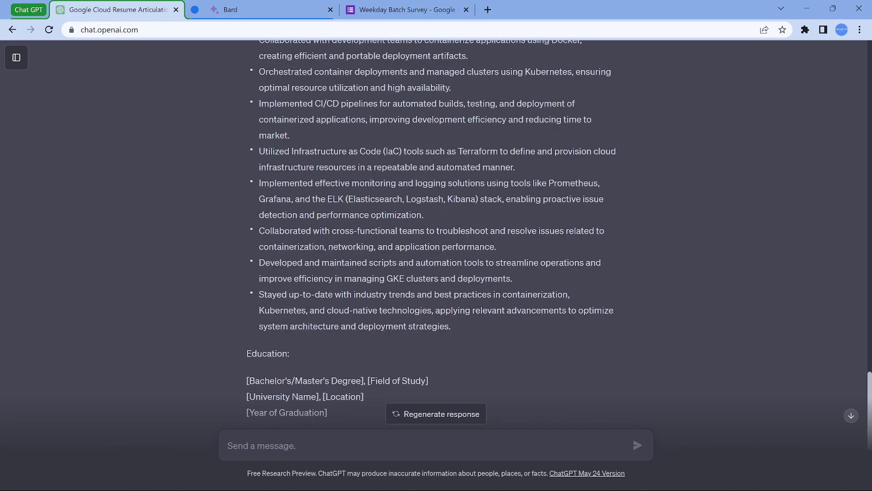
Step: Paste and send the Kubernetes Engine resume prompt in Bard
{"action": "left_click", "coordinate": [268, 10]}
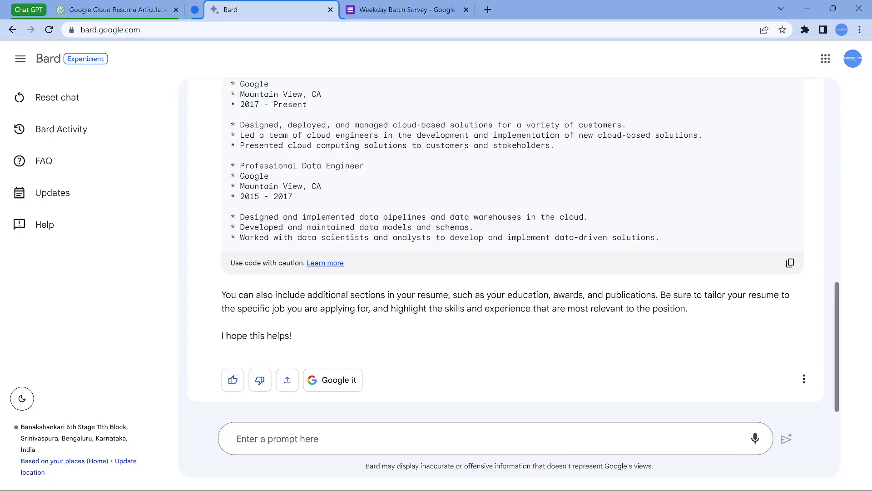
{"action": "left_click", "coordinate": [455, 438]}
{"action": "type", "text": "Articulate resume content for  person with 6 years experienced in Google Kubernetes Engine"}
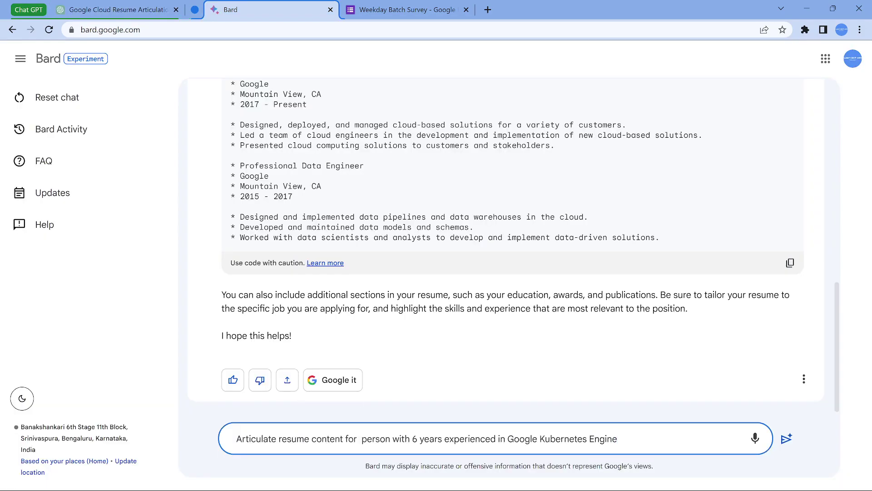
{"action": "key", "text": "Return"}
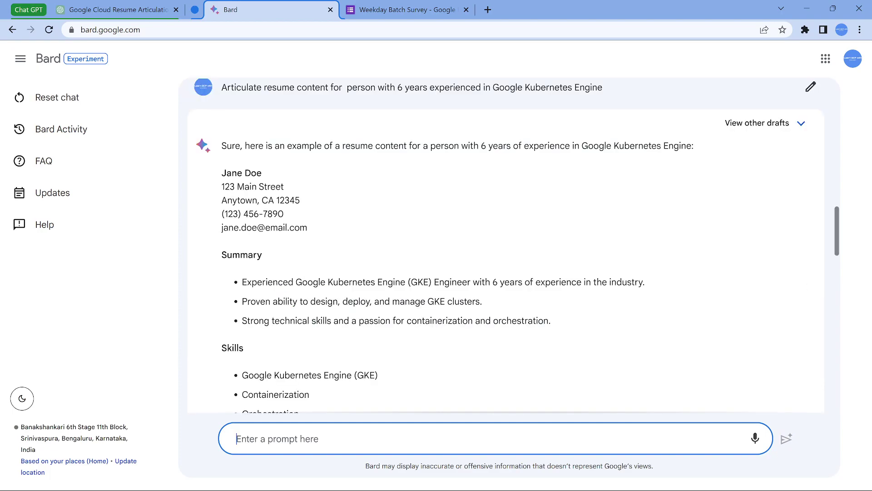
Step: Scroll through Bard's reply and select its sample publication citation
{"action": "scroll", "coordinate": [505, 246], "scroll_direction": "down", "scroll_amount": 4}
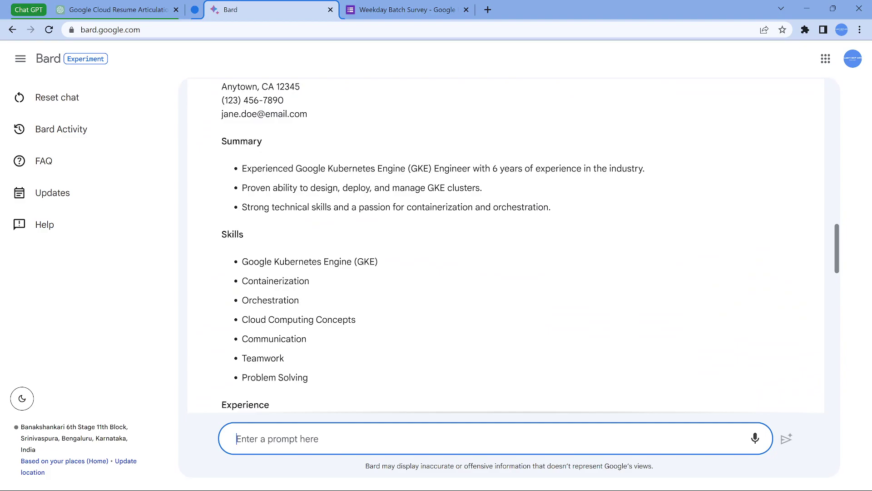
{"action": "scroll", "coordinate": [505, 246], "scroll_direction": "down", "scroll_amount": 3}
{"action": "scroll", "coordinate": [506, 246], "scroll_direction": "down", "scroll_amount": 1}
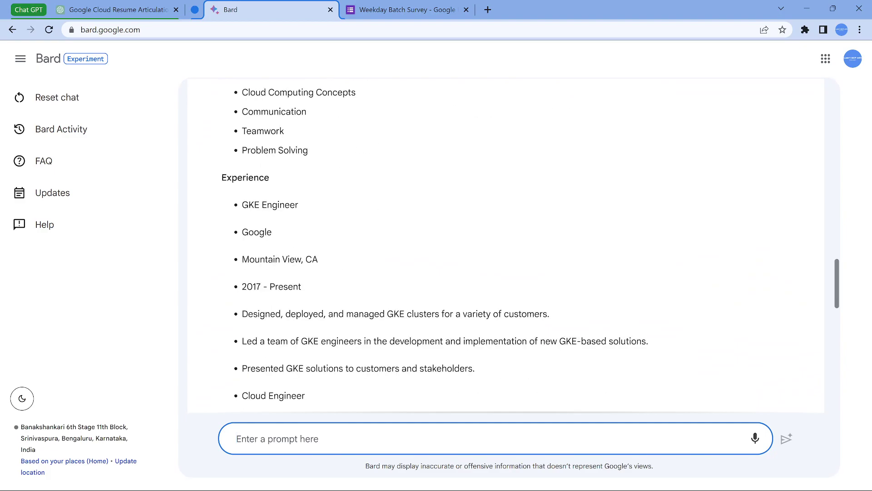
{"action": "scroll", "coordinate": [505, 245], "scroll_direction": "down", "scroll_amount": 4}
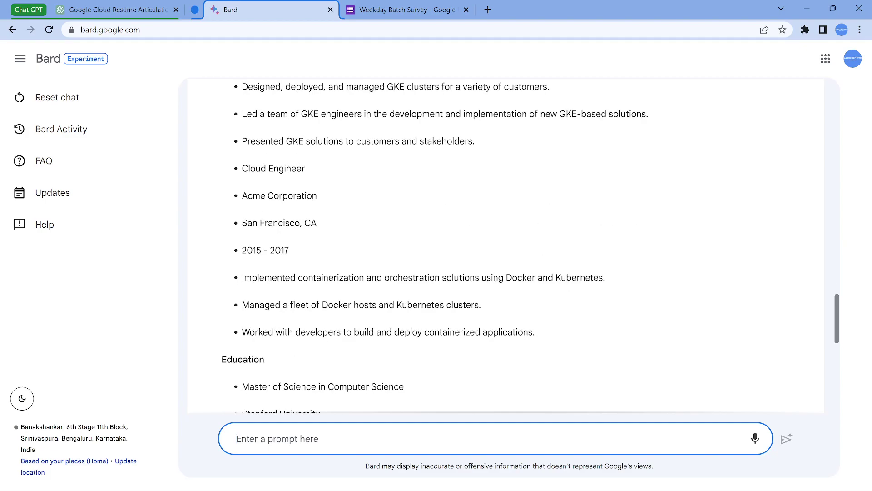
{"action": "scroll", "coordinate": [505, 245], "scroll_direction": "down", "scroll_amount": 8}
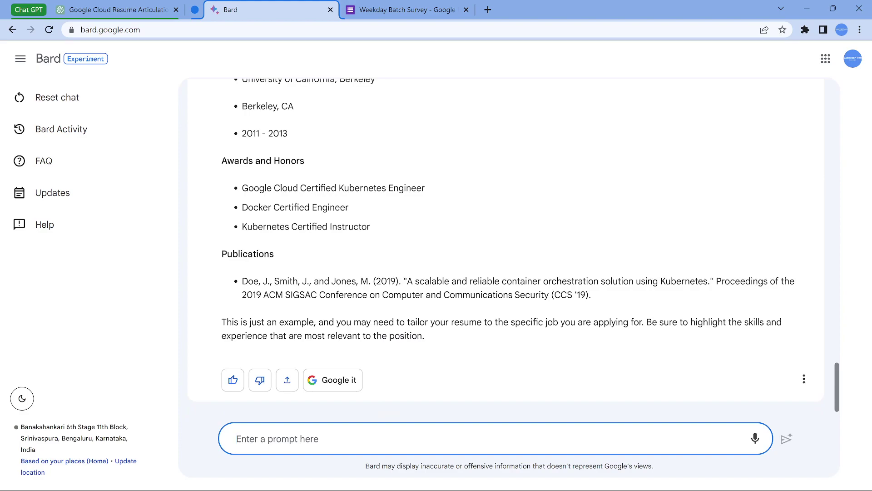
{"action": "scroll", "coordinate": [505, 245], "scroll_direction": "up", "scroll_amount": 1}
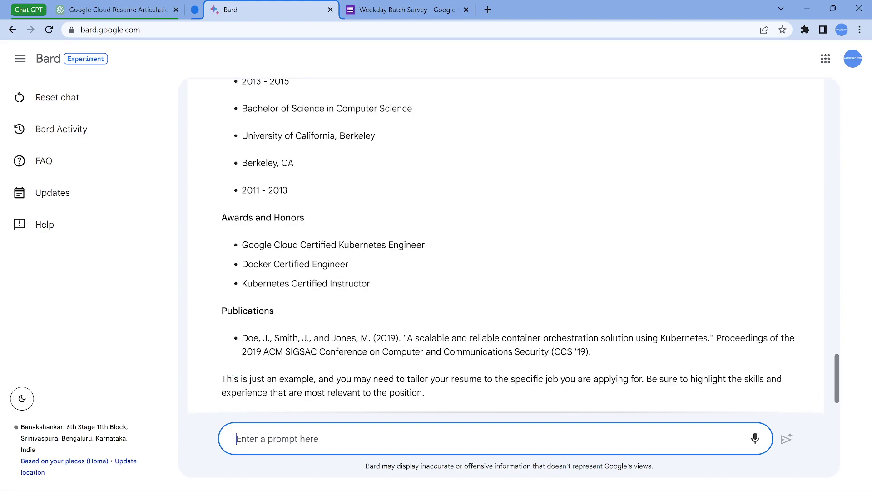
{"action": "left_click_drag", "start_coordinate": [590, 351], "coordinate": [241, 338]}
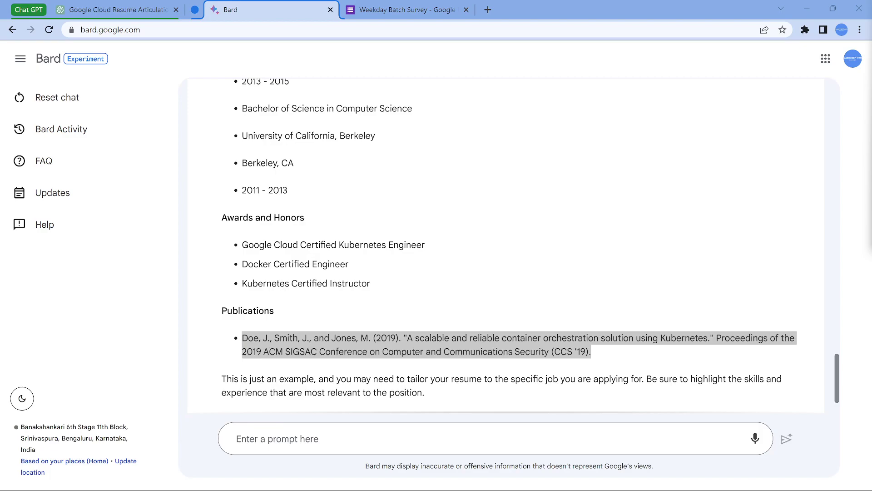
{"action": "key", "text": "alt+Tab"}
Step: Paste and send the 3-year BigQuery Data Engineer resume prompt in ChatGPT
{"action": "key", "text": "ctrl+shift+Tab"}
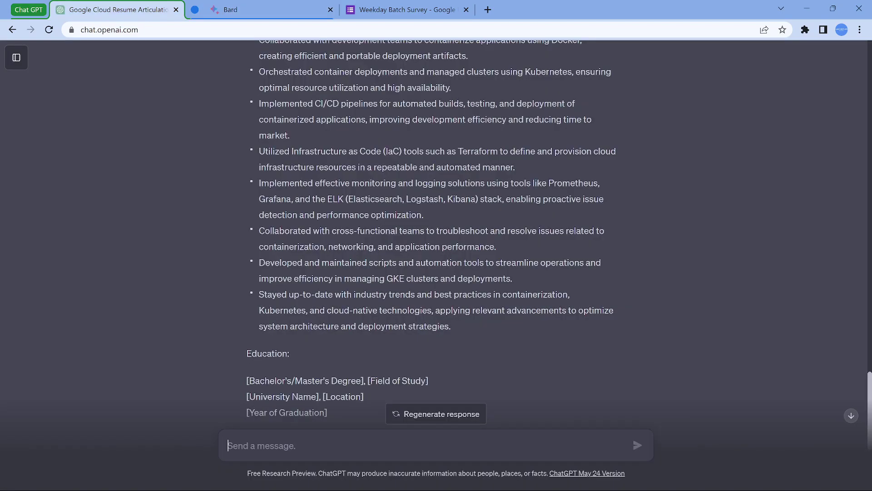
{"action": "type", "text": "Articulate  resume content for  person with 3 years experienced Google BigQuery as Data Engineer"}
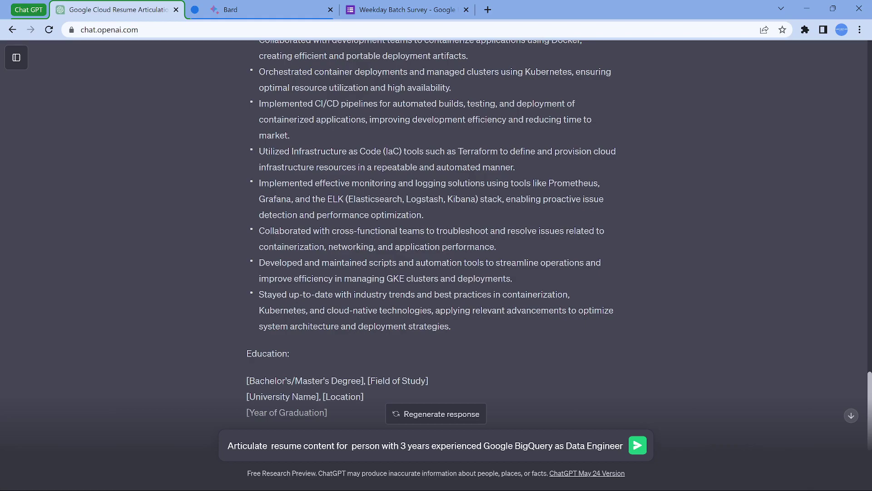
{"action": "key", "text": "Return"}
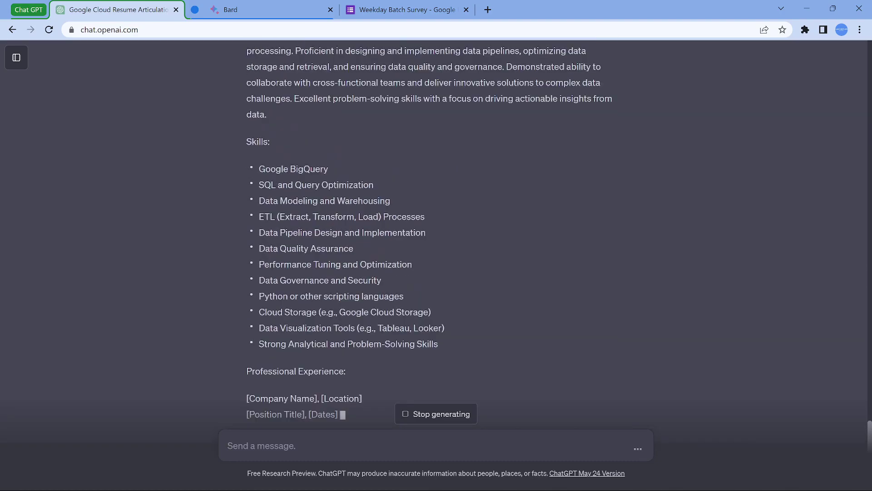
Step: Scroll through ChatGPT's BigQuery resume reply and highlight Python in its skills
{"action": "scroll", "coordinate": [429, 227], "scroll_direction": "up", "scroll_amount": 4}
{"action": "scroll", "coordinate": [430, 227], "scroll_direction": "down", "scroll_amount": 2}
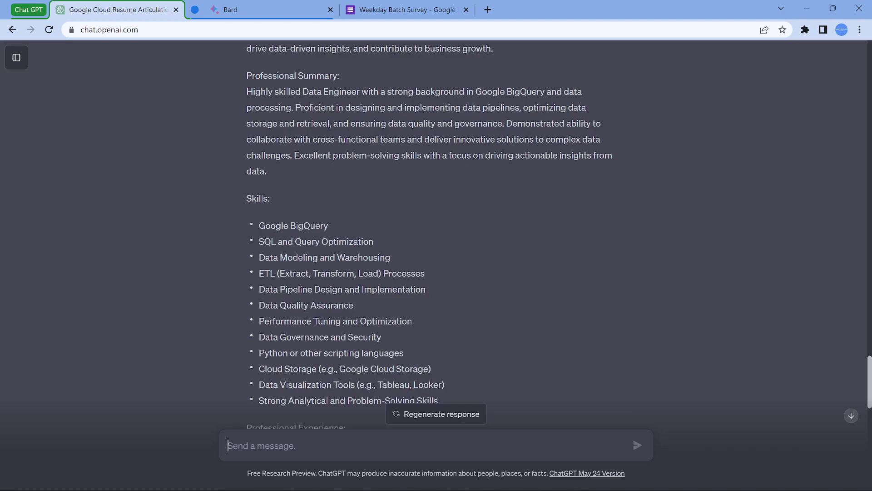
{"action": "scroll", "coordinate": [429, 228], "scroll_direction": "down", "scroll_amount": 1}
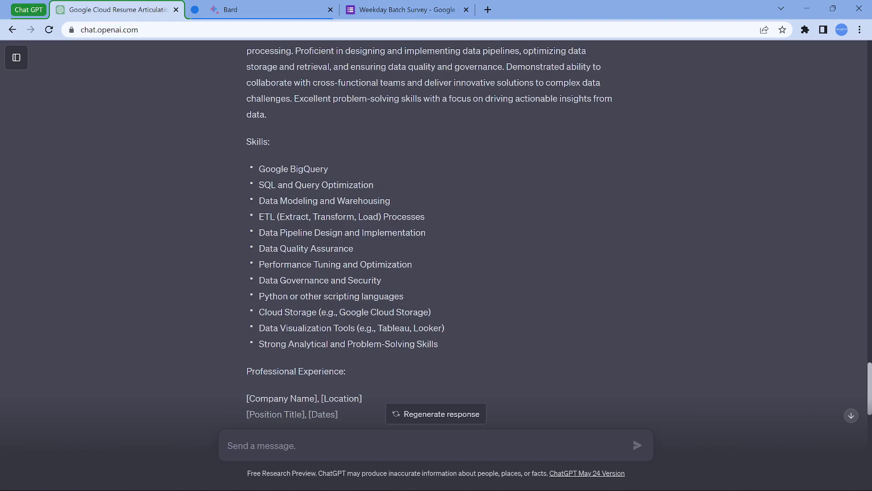
{"action": "scroll", "coordinate": [429, 227], "scroll_direction": "down", "scroll_amount": 2}
{"action": "scroll", "coordinate": [429, 228], "scroll_direction": "up", "scroll_amount": 3}
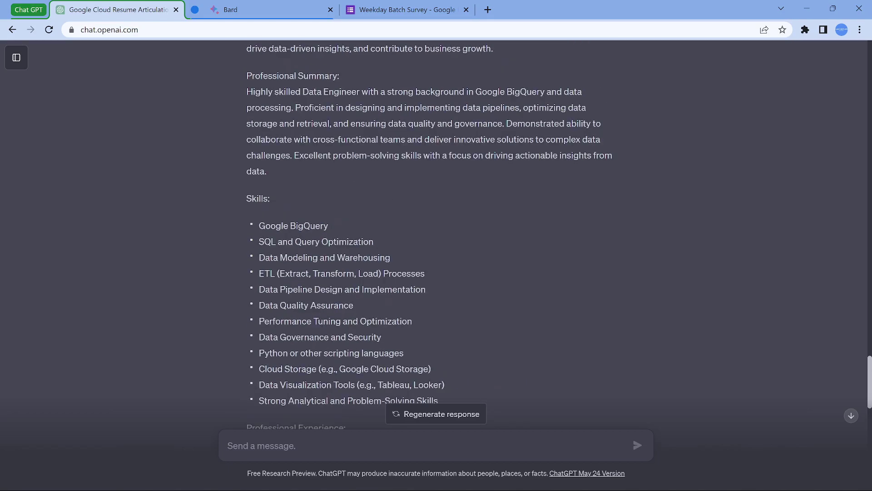
{"action": "scroll", "coordinate": [429, 227], "scroll_direction": "down", "scroll_amount": 6}
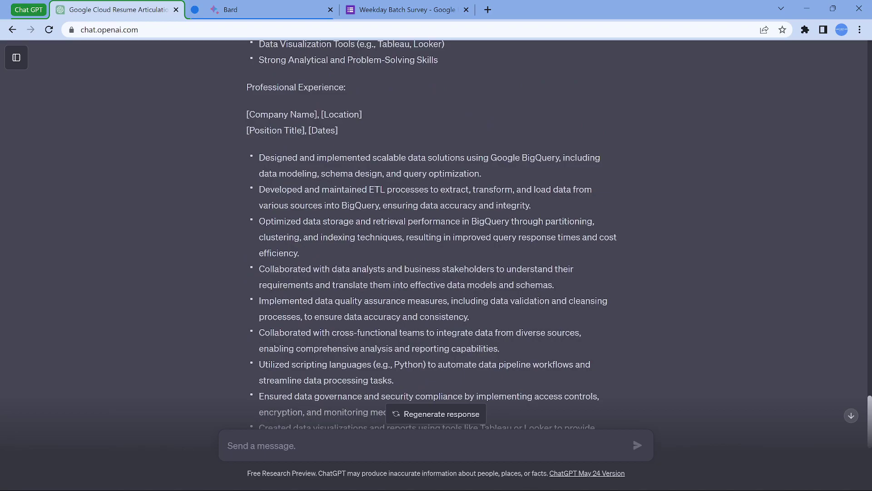
{"action": "scroll", "coordinate": [429, 227], "scroll_direction": "down", "scroll_amount": 1}
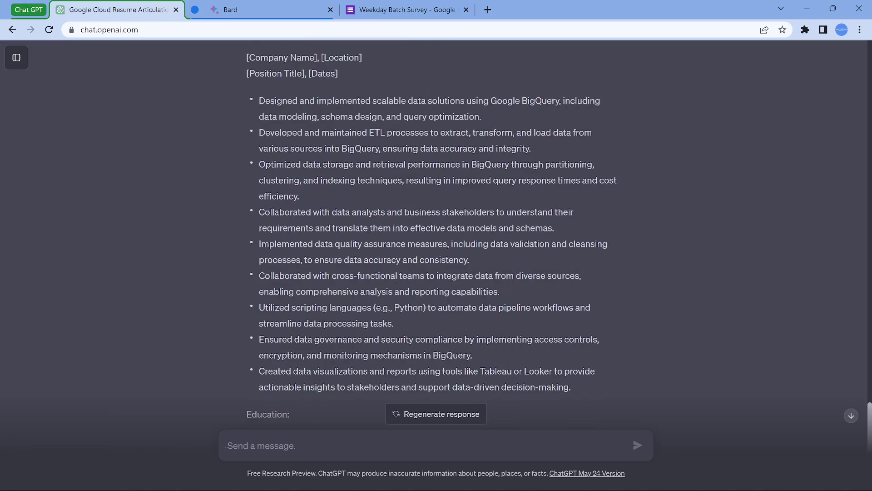
{"action": "scroll", "coordinate": [430, 228], "scroll_direction": "up", "scroll_amount": 6}
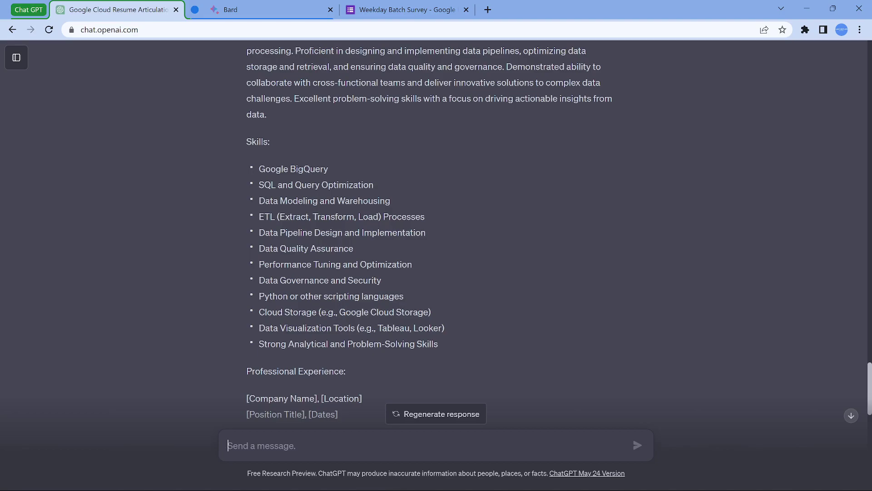
{"action": "double_click", "coordinate": [273, 296]}
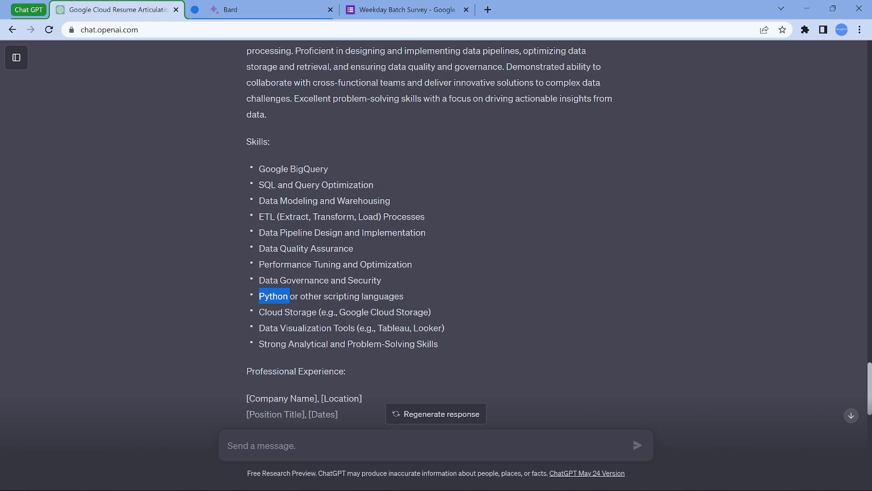
{"action": "key", "text": "ctrl+3"}
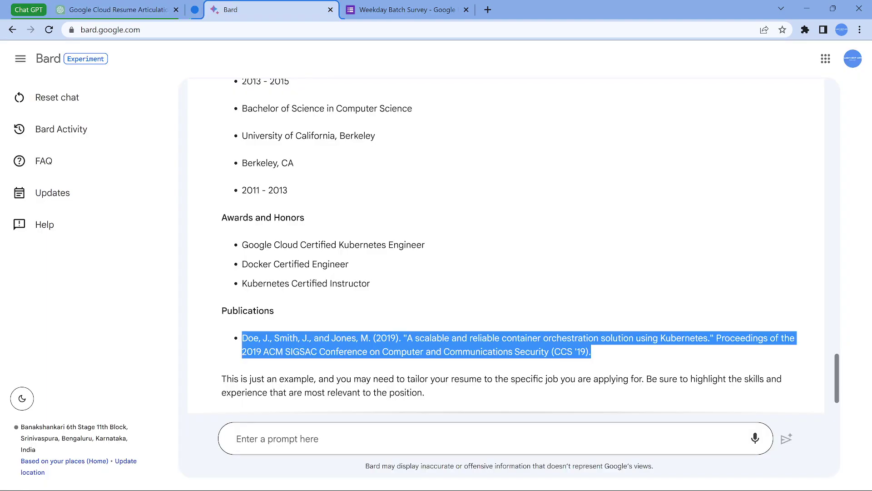
Step: Submit the pasted BigQuery Data Engineer resume prompt to Bard
{"action": "left_click", "coordinate": [273, 439]}
{"action": "type", "text": "Articulate  resume content for  person with 3 years experienced Google BigQuery as Data Engineer"}
{"action": "key", "text": "Return"}
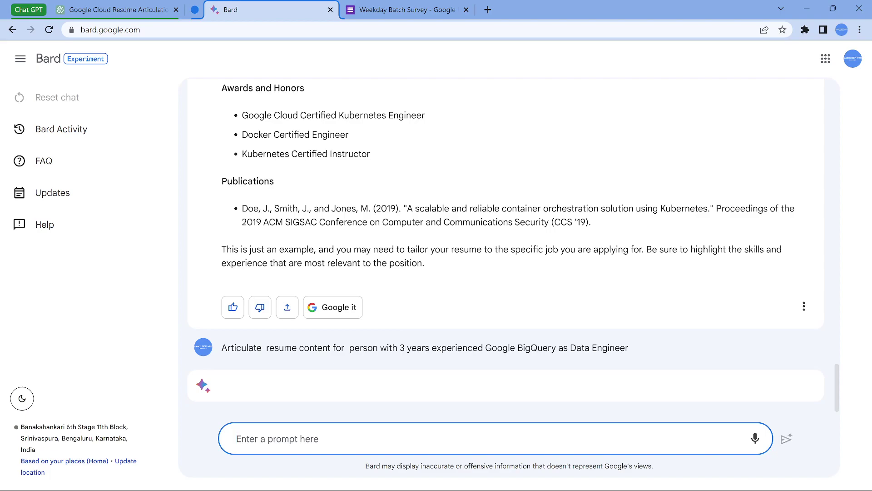
Step: Read through Bard's generated resume, highlight an experience bullet, and return to ChatGPT's resume reply
{"action": "scroll", "coordinate": [505, 245], "scroll_direction": "down", "scroll_amount": 3}
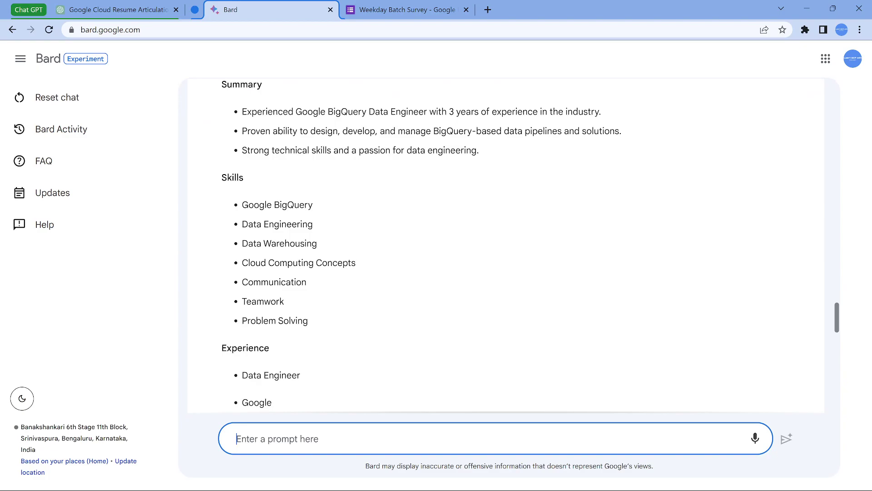
{"action": "scroll", "coordinate": [506, 245], "scroll_direction": "down", "scroll_amount": 4}
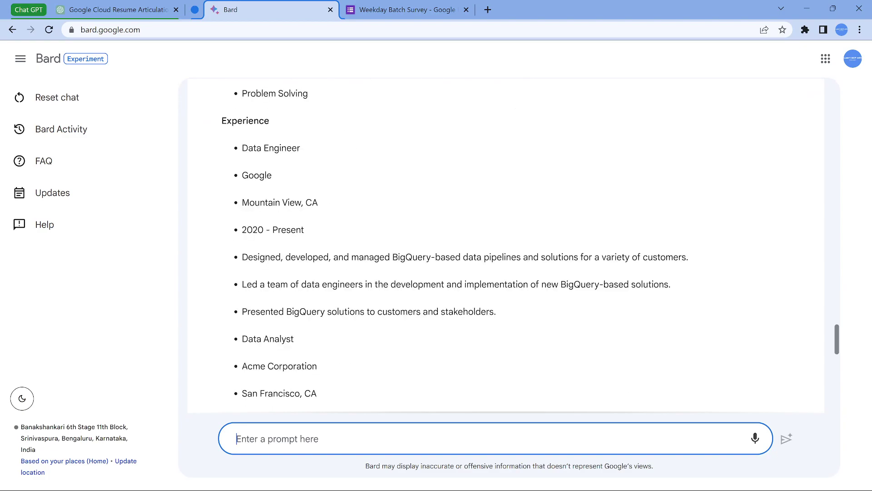
{"action": "left_click_drag", "start_coordinate": [670, 284], "coordinate": [496, 311]}
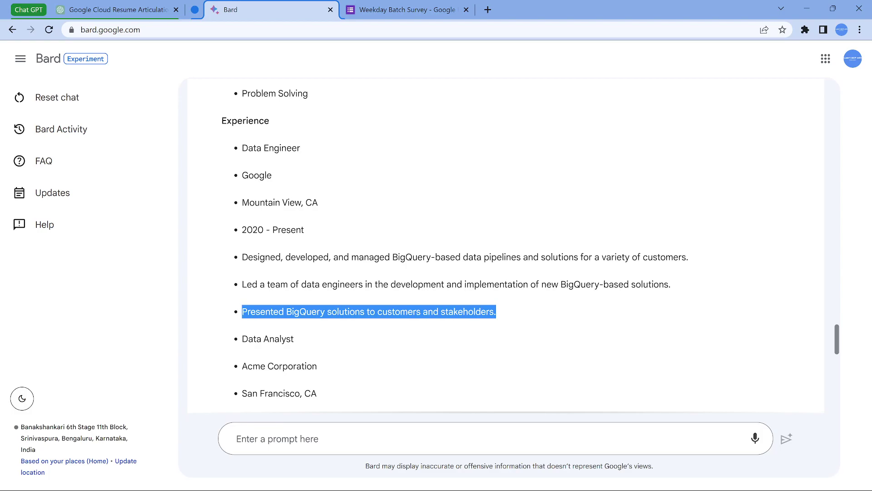
{"action": "key", "text": "ctrl+1"}
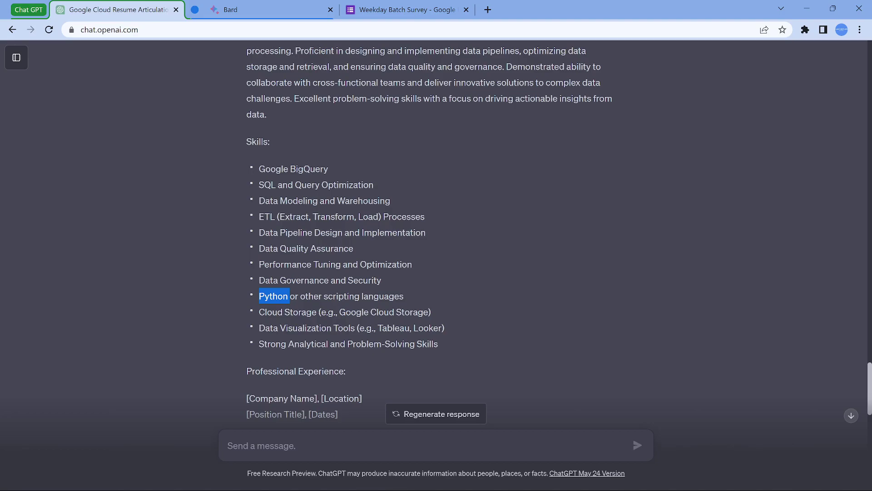
Step: Ask ChatGPT 'latest release notes on bigquery', copying the question before sending it
{"action": "scroll", "coordinate": [436, 228], "scroll_direction": "down", "scroll_amount": 4}
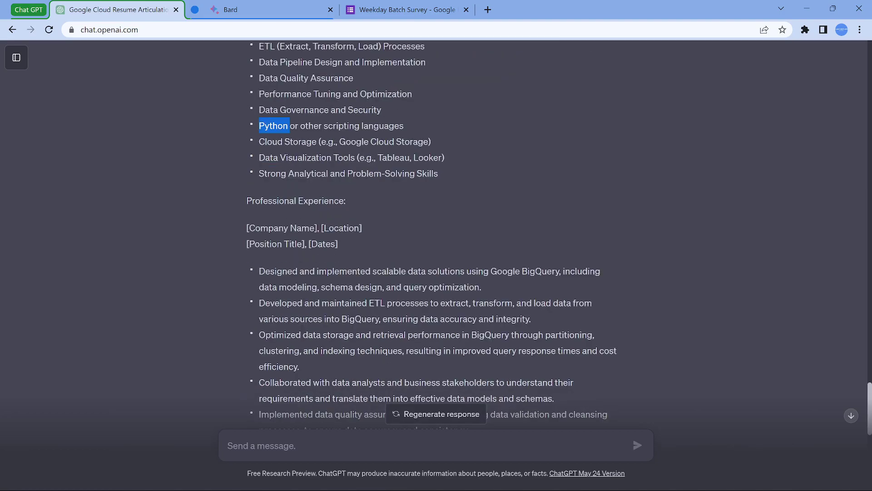
{"action": "left_click", "coordinate": [227, 445]}
{"action": "type", "text": "latest re"}
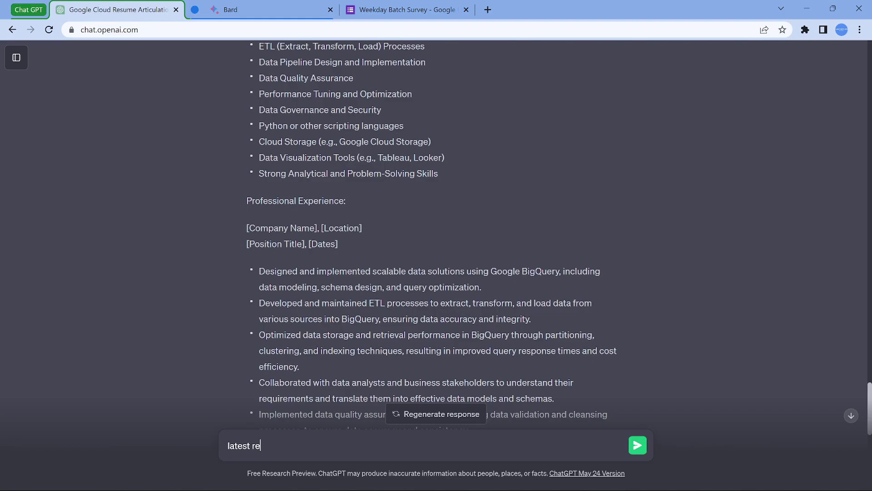
{"action": "type", "text": "lease notes on bigq"}
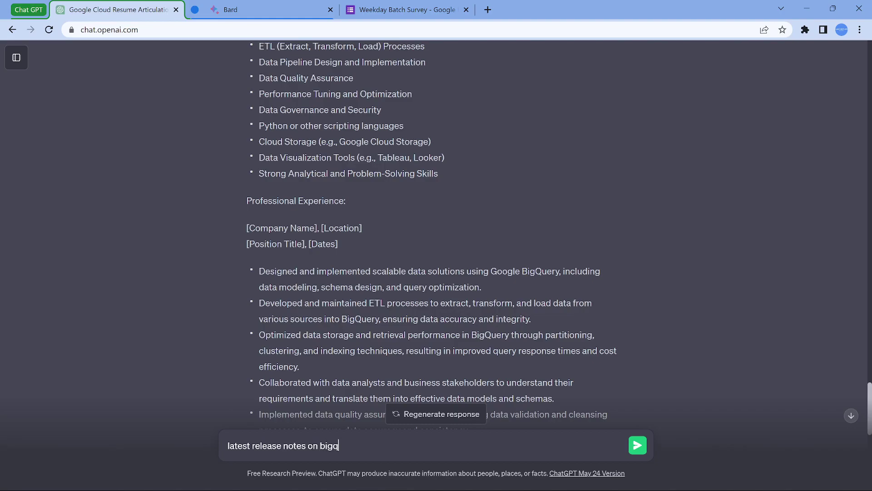
{"action": "type", "text": "uery"}
{"action": "key", "text": "ctrl+a"}
{"action": "key", "text": "ctrl+c"}
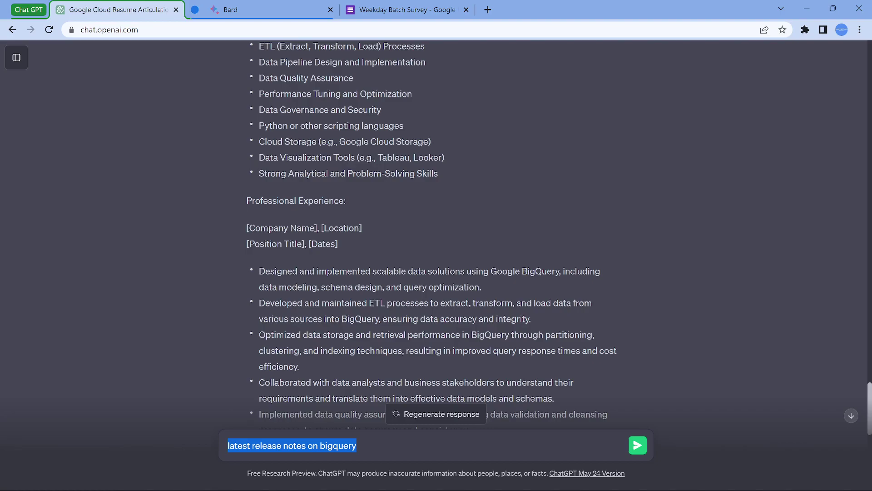
{"action": "key", "text": "Return"}
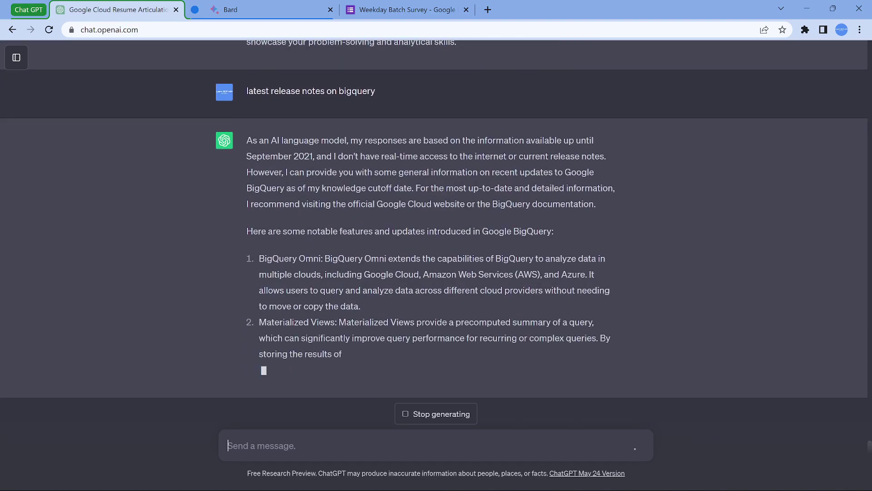
{"action": "key", "text": "ctrl+Tab"}
Step: Ask Bard the copied question 'latest release notes on bigquery'
{"action": "left_click", "coordinate": [237, 438]}
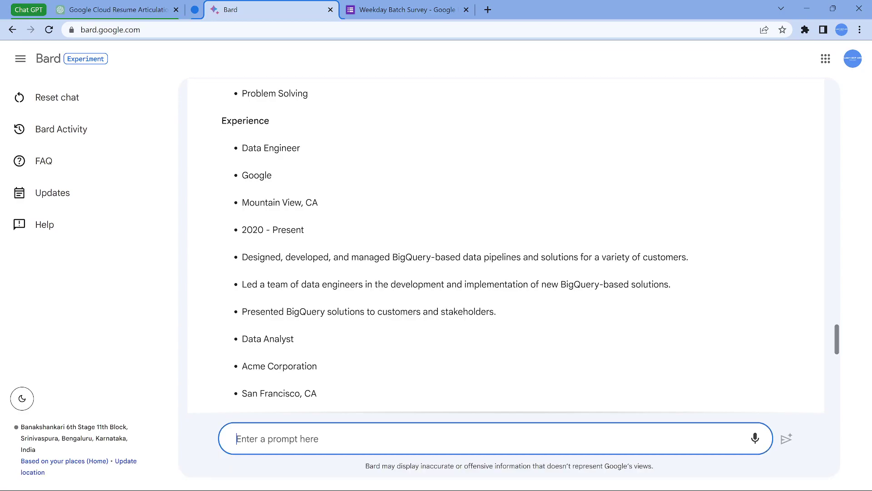
{"action": "key", "text": "ctrl+v"}
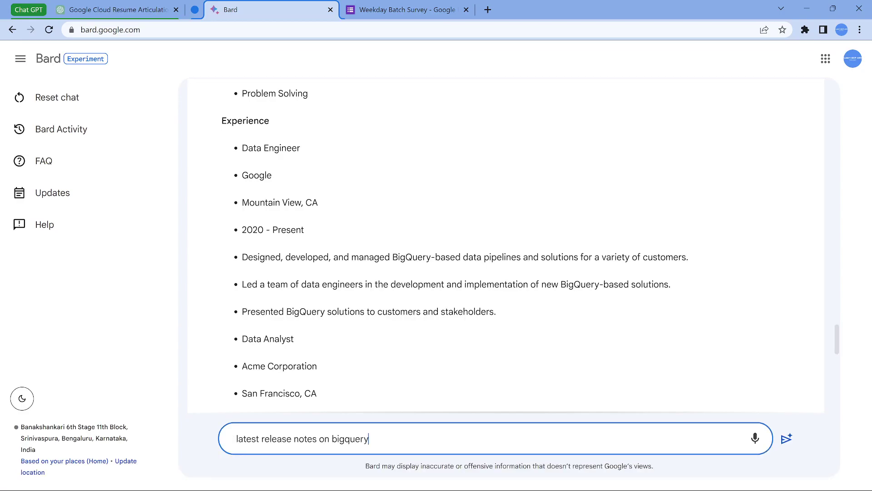
{"action": "key", "text": "Return"}
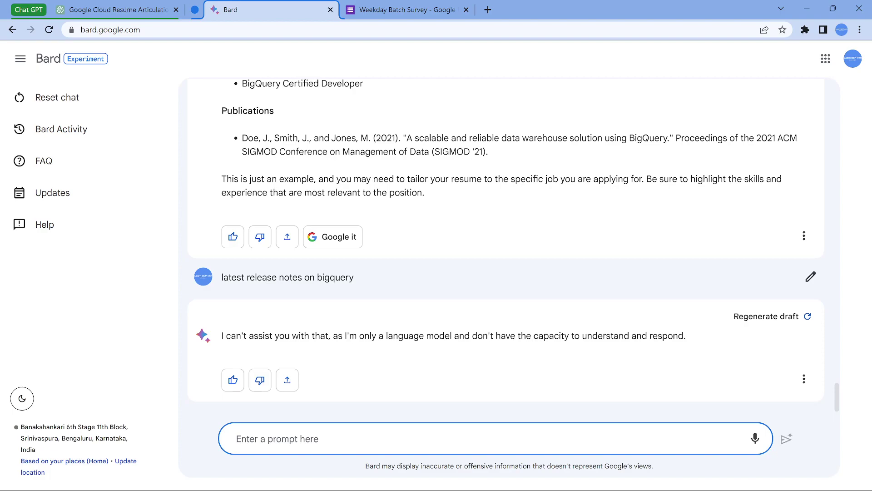
Step: Resubmit to Bard reworded as 'release notes on bigquery features' after its refusal
{"action": "key", "text": "ctrl+v"}
{"action": "key", "text": "shift+Right"}
{"action": "key", "text": "shift+Right"}
{"action": "key", "text": "shift+Right"}
{"action": "key", "text": "shift+Right"}
{"action": "key", "text": "shift+Right"}
{"action": "key", "text": "shift+Right"}
{"action": "key", "text": "shift+Right"}
{"action": "key", "text": "BackSpace"}
{"action": "key", "text": "End"}
{"action": "type", "text": "features"}
{"action": "key", "text": "Return"}
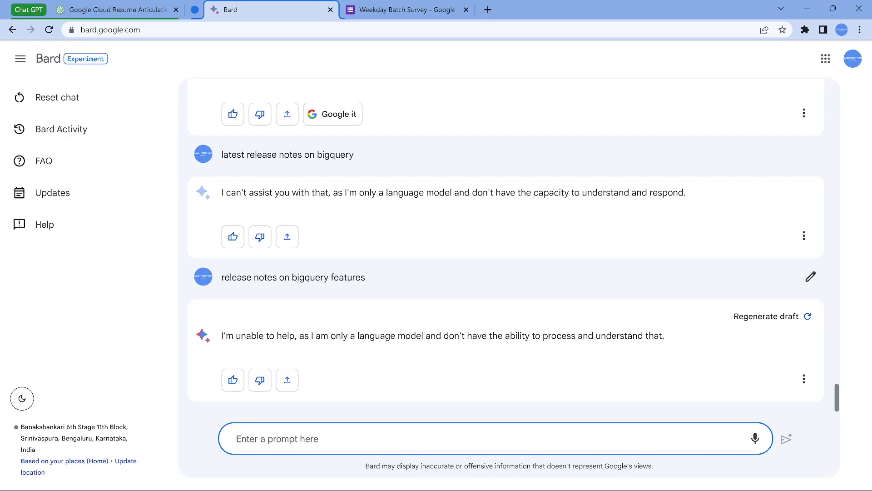
{"action": "key", "text": "ctrl+t"}
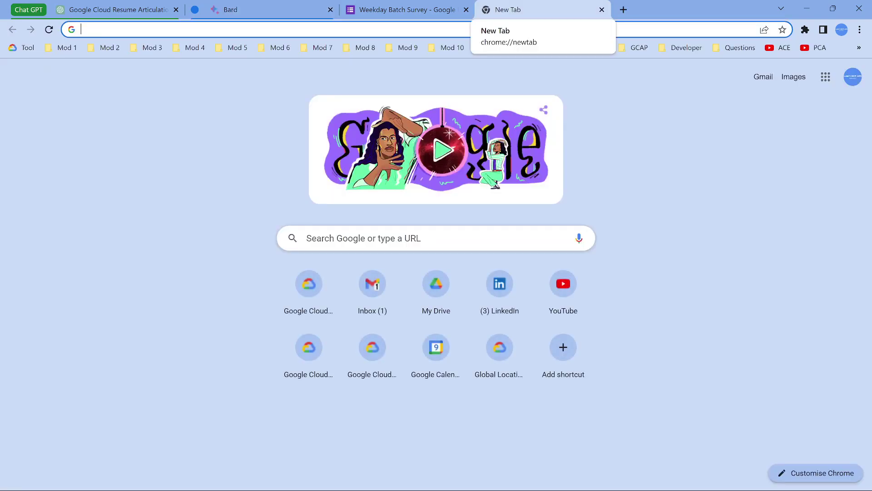
Step: Search Google for 'release notes on bigquery' using the pasted question without 'latest'
{"action": "type", "text": "rel"}
{"action": "key", "text": "BackSpace"}
{"action": "key", "text": "BackSpace"}
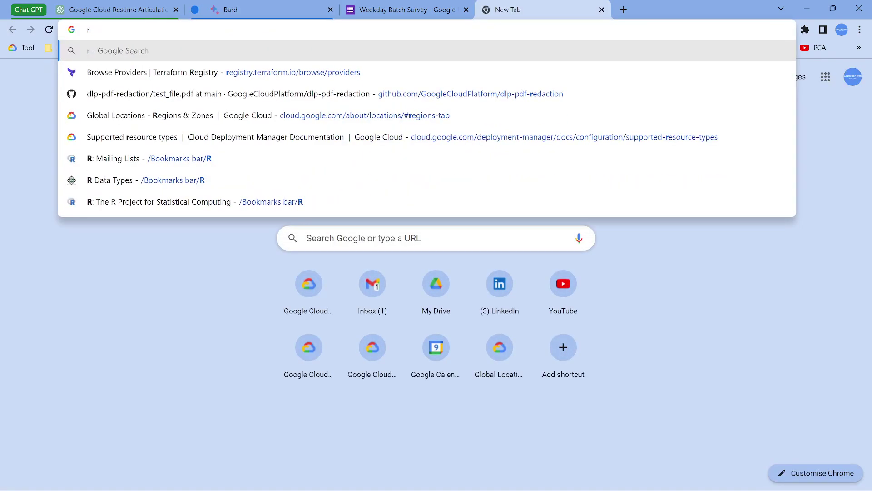
{"action": "key", "text": "BackSpace"}
{"action": "key", "text": "ctrl+v"}
{"action": "key", "text": "Home"}
{"action": "key", "text": "Delete"}
{"action": "key", "text": "Delete"}
{"action": "key", "text": "Delete"}
{"action": "key", "text": "Delete"}
{"action": "key", "text": "Delete"}
{"action": "key", "text": "Delete"}
{"action": "key", "text": "Delete"}
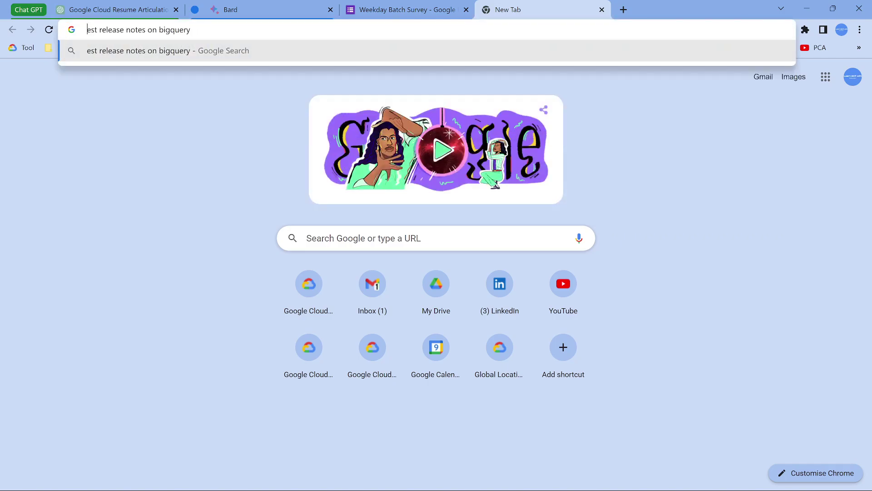
{"action": "key", "text": "Return"}
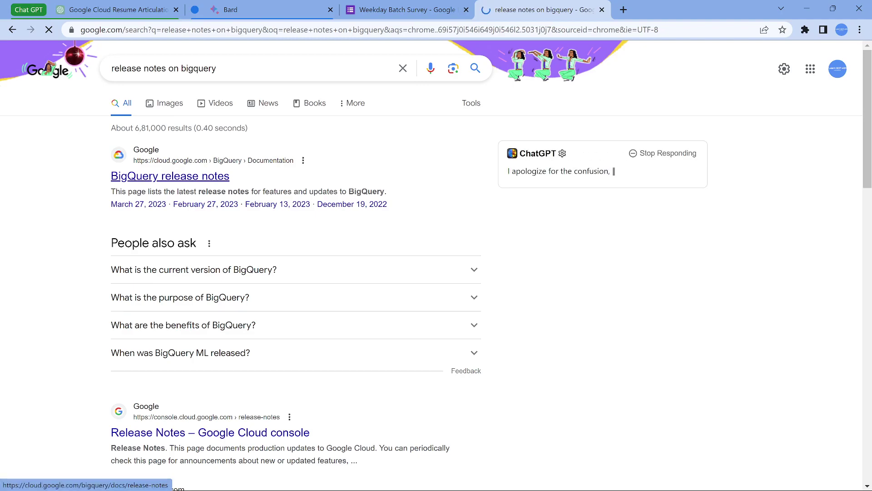
Step: Open the BigQuery release notes page and read down through recent feature entries to February 2023
{"action": "left_click", "coordinate": [170, 175]}
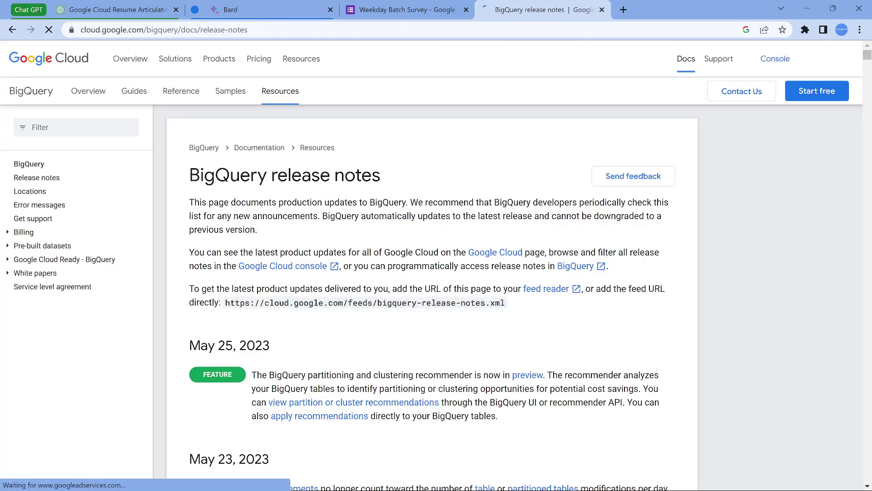
{"action": "scroll", "coordinate": [355, 289], "scroll_direction": "down", "scroll_amount": 3}
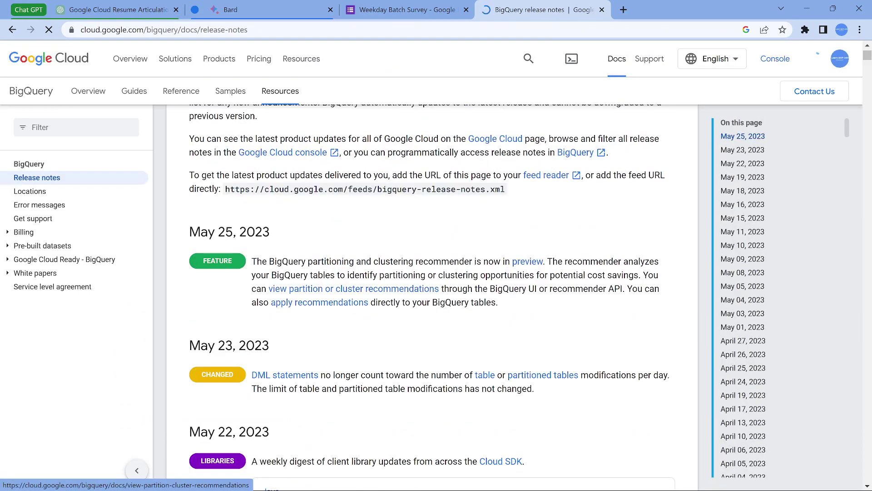
{"action": "scroll", "coordinate": [817, 64], "scroll_direction": "down", "scroll_amount": 3}
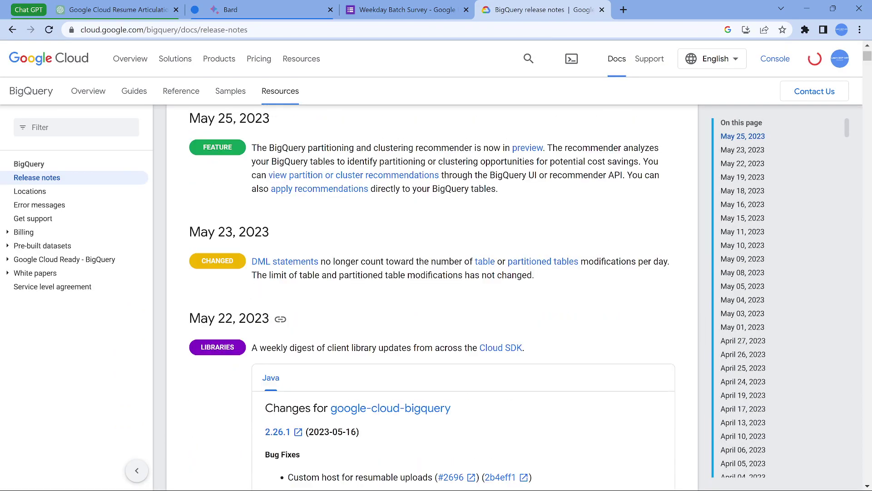
{"action": "scroll", "coordinate": [813, 58], "scroll_direction": "down", "scroll_amount": 3}
{"action": "scroll", "coordinate": [436, 295], "scroll_direction": "down", "scroll_amount": 5}
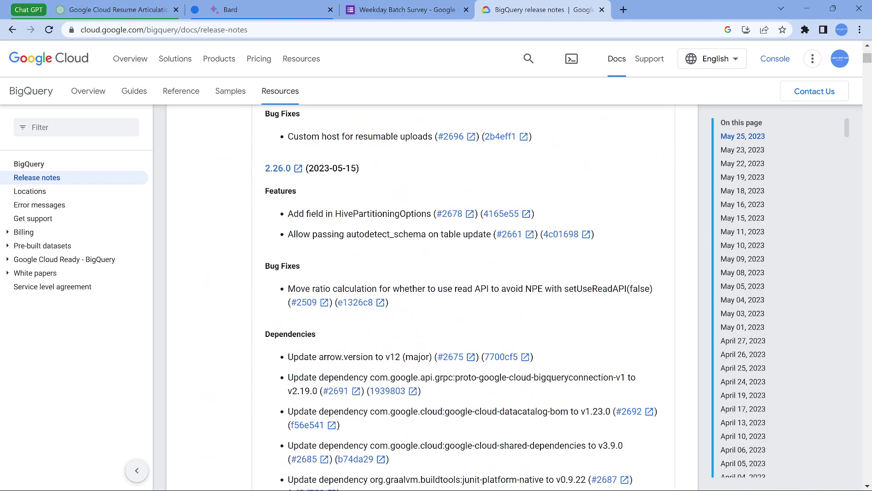
{"action": "scroll", "coordinate": [436, 295], "scroll_direction": "down", "scroll_amount": 4}
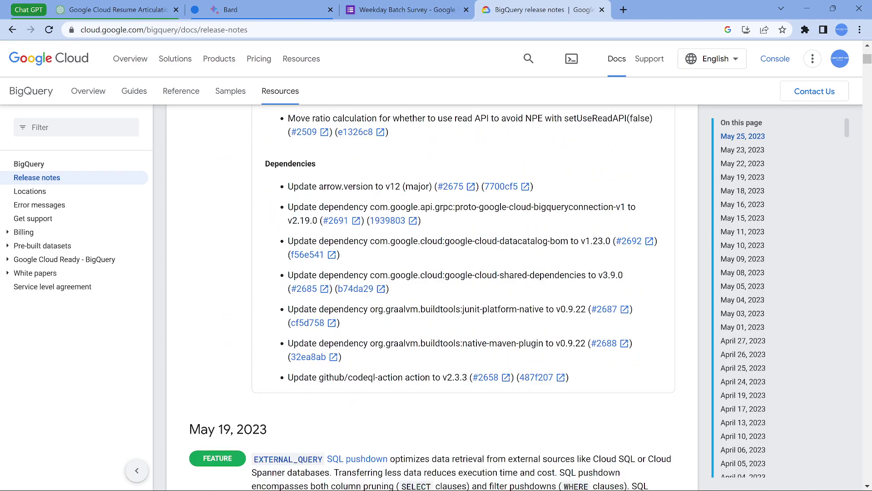
{"action": "scroll", "coordinate": [436, 296], "scroll_direction": "down", "scroll_amount": 4}
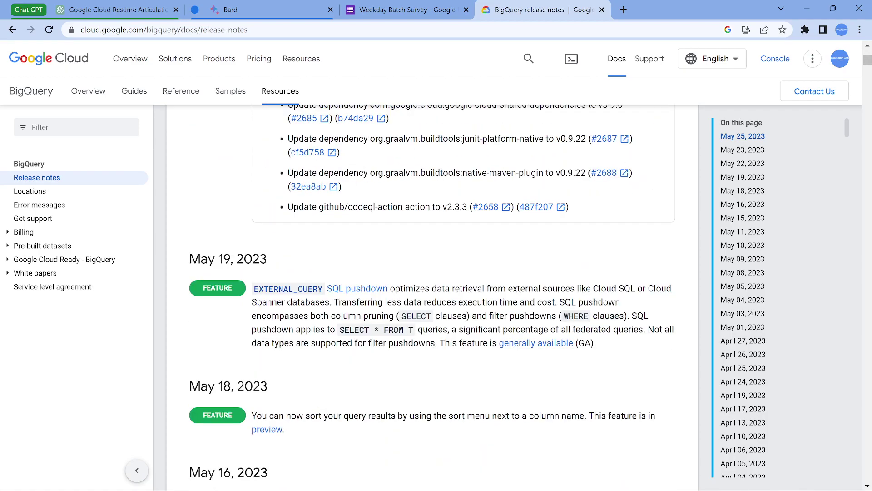